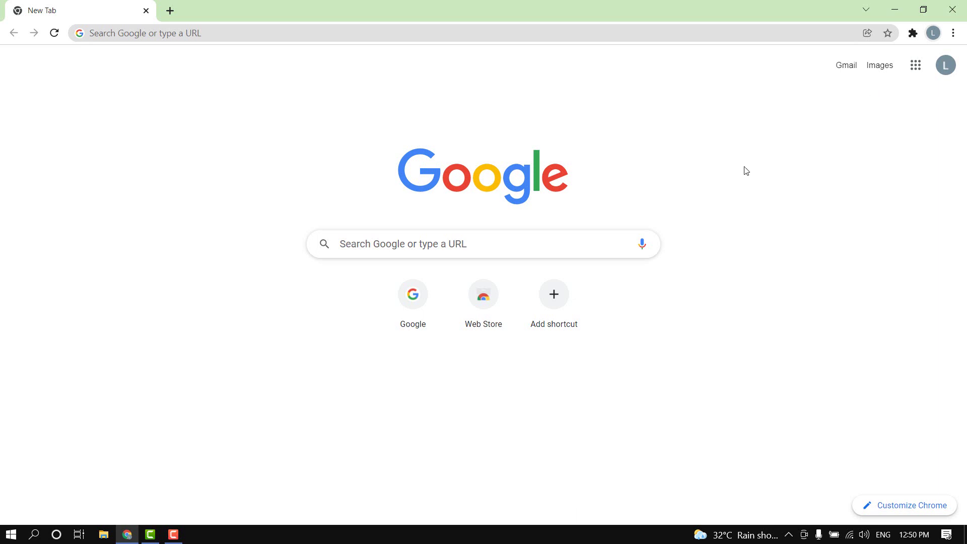
Step: Open Blogger from the list of Google apps
left_click(946, 68)
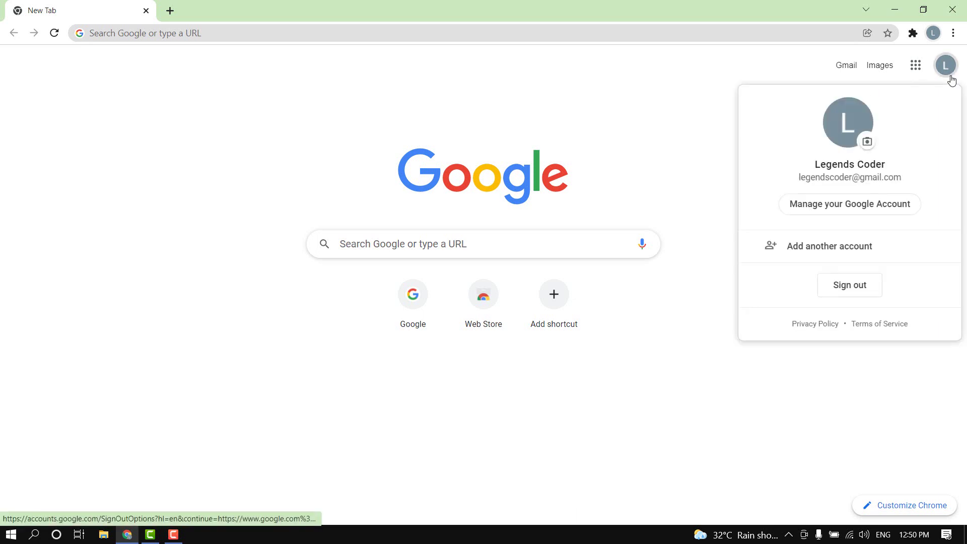
left_click(724, 100)
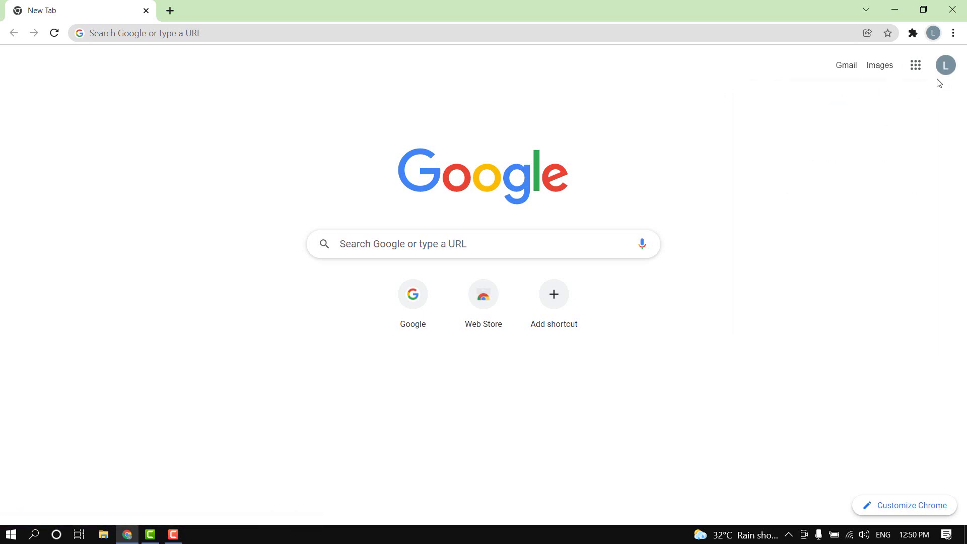
left_click(920, 71)
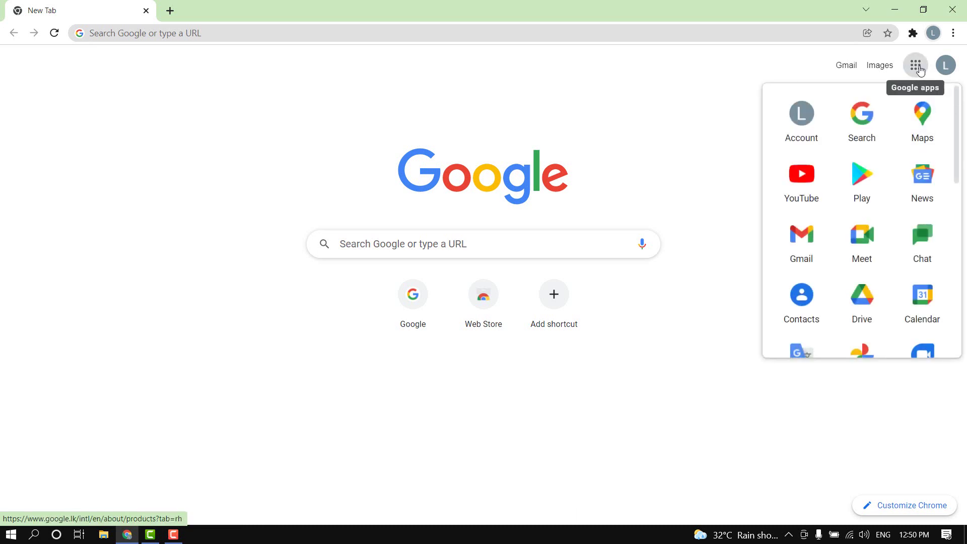
left_click(920, 71)
left_click(920, 72)
left_click_drag(956, 139, 965, 248)
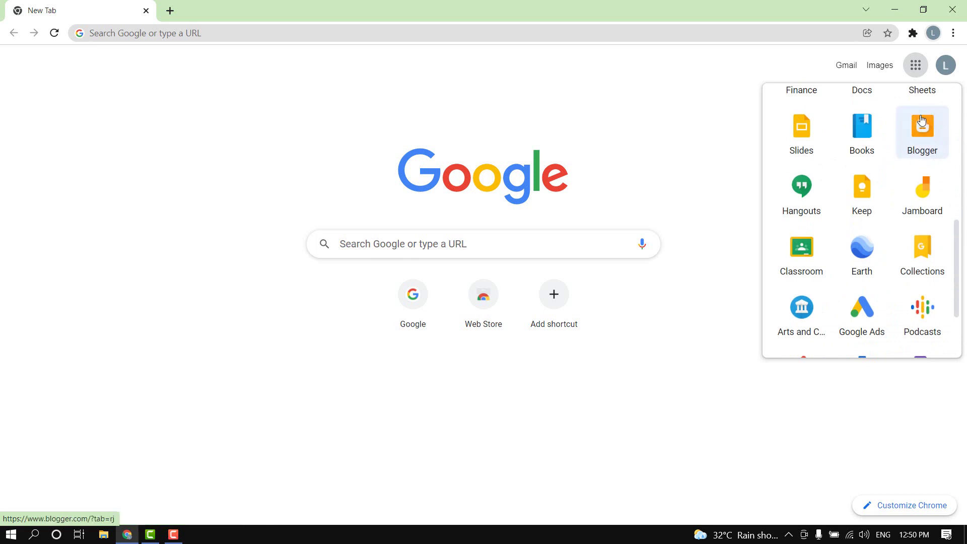
left_click(918, 148)
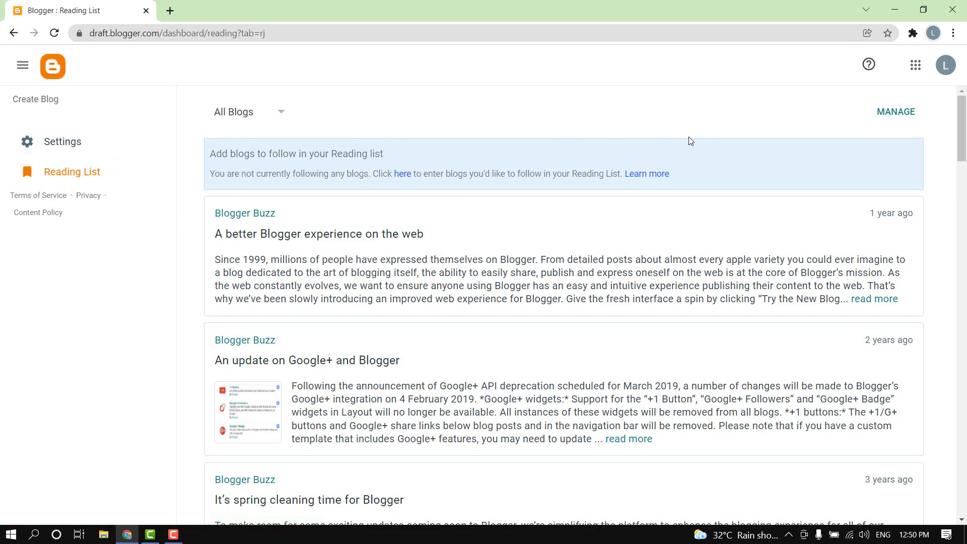
Step: Start creating a new blog, title it "TestCoder", copy the title and continue to the address choice
left_click(15, 68)
left_click(15, 68)
left_click(49, 106)
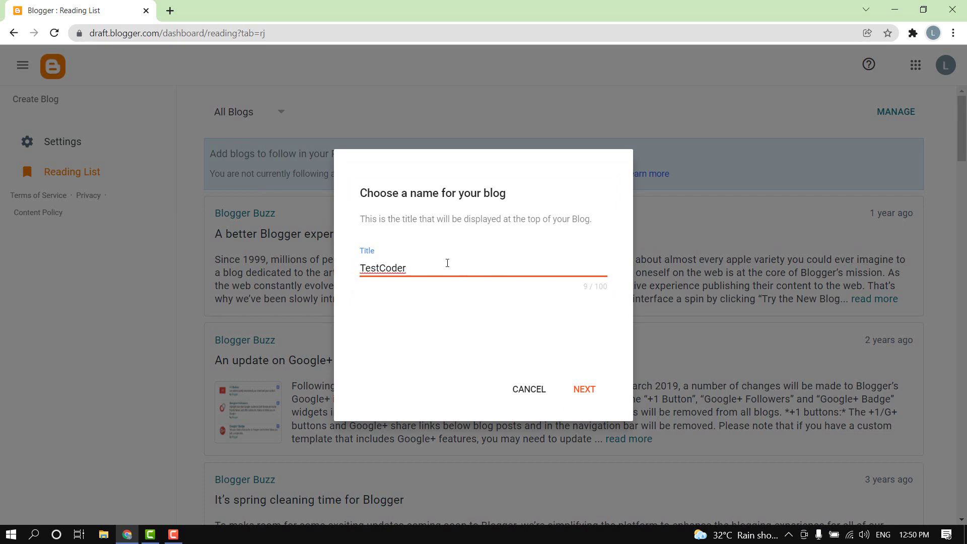
key("ctrl+a")
key("ctrl+c")
left_click(572, 388)
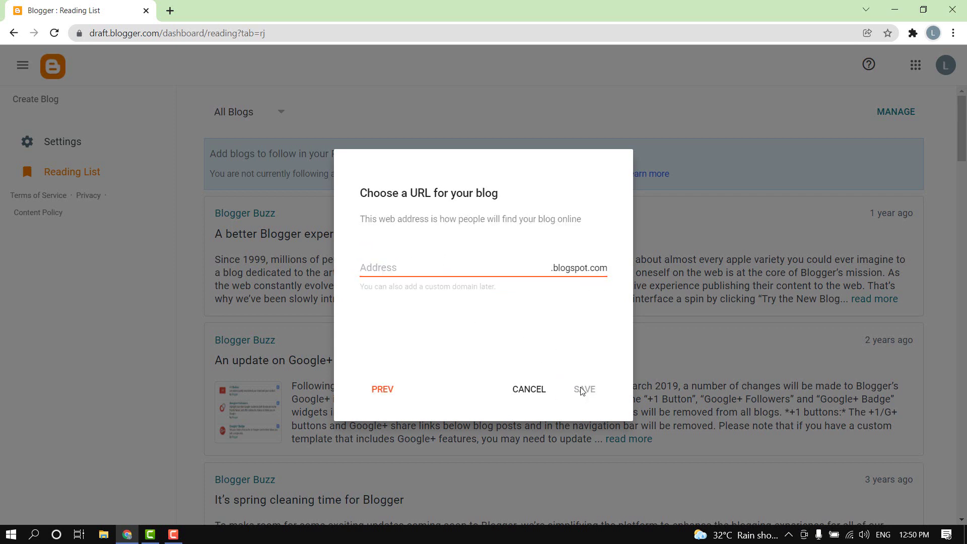
Step: Set the blog's address to TestLegendsCoder.blogspot.com, building on the copied title, and save the new blog
key("ctrl+v")
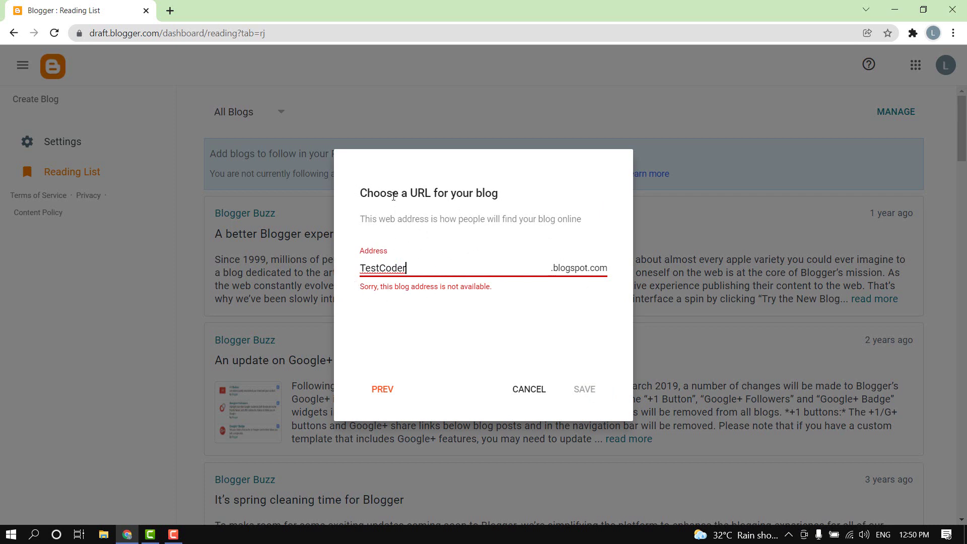
left_click_drag(364, 197, 527, 203)
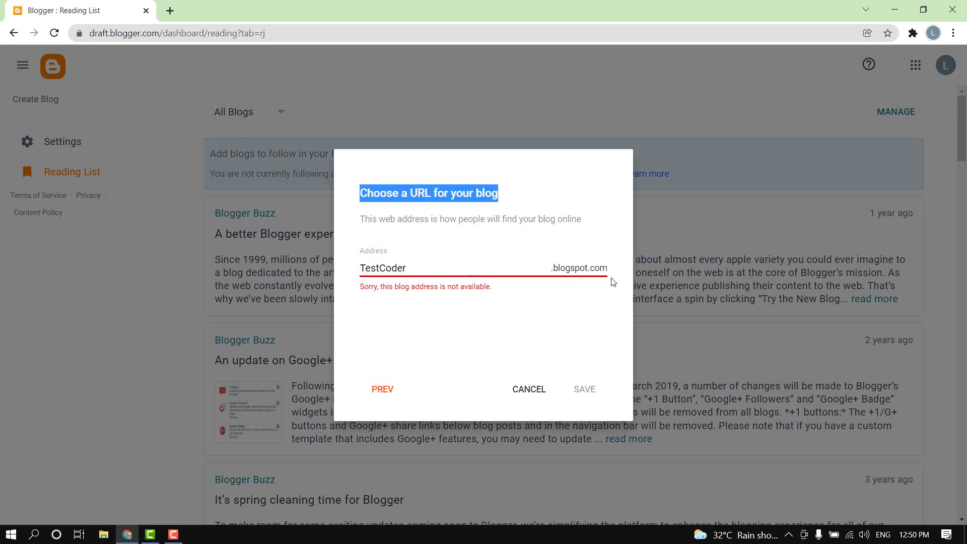
left_click(447, 268)
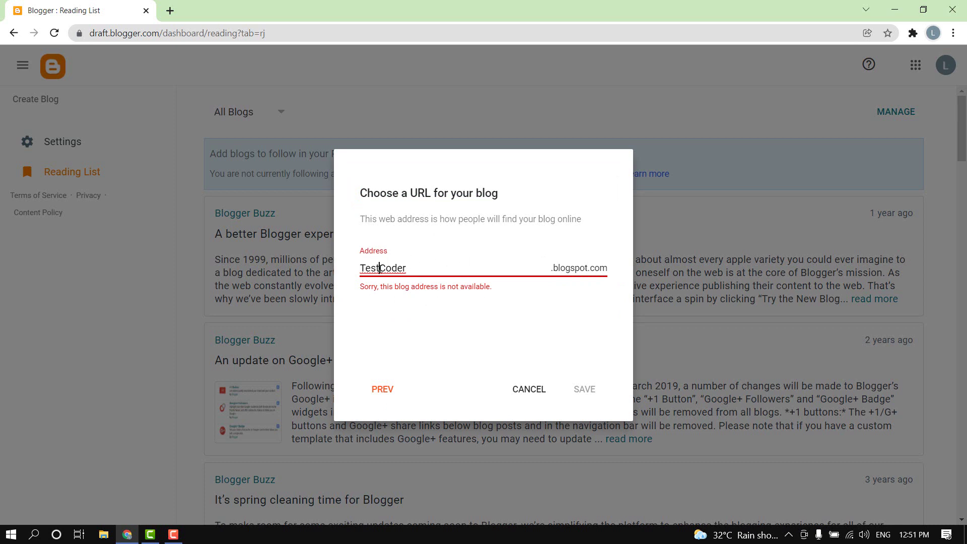
left_click(379, 268)
type("Legends")
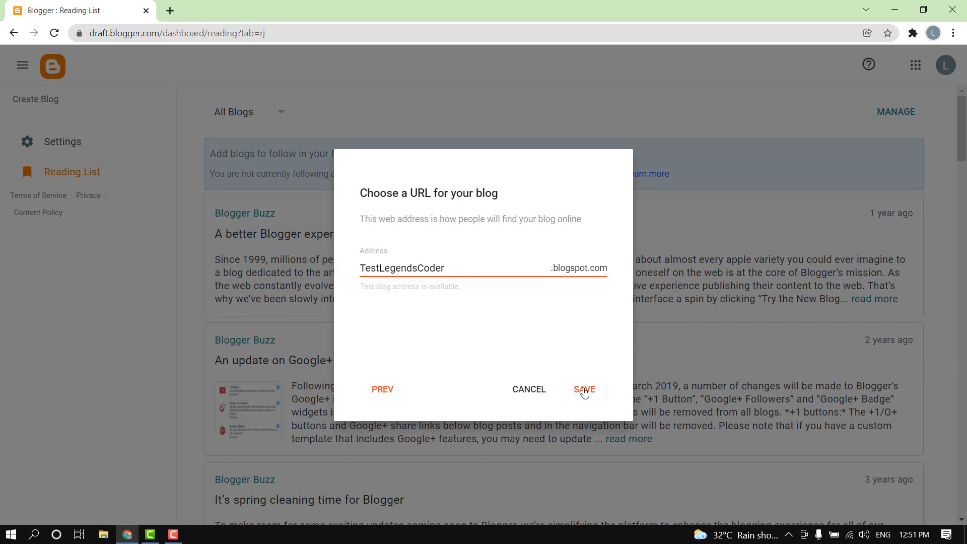
left_click(584, 390)
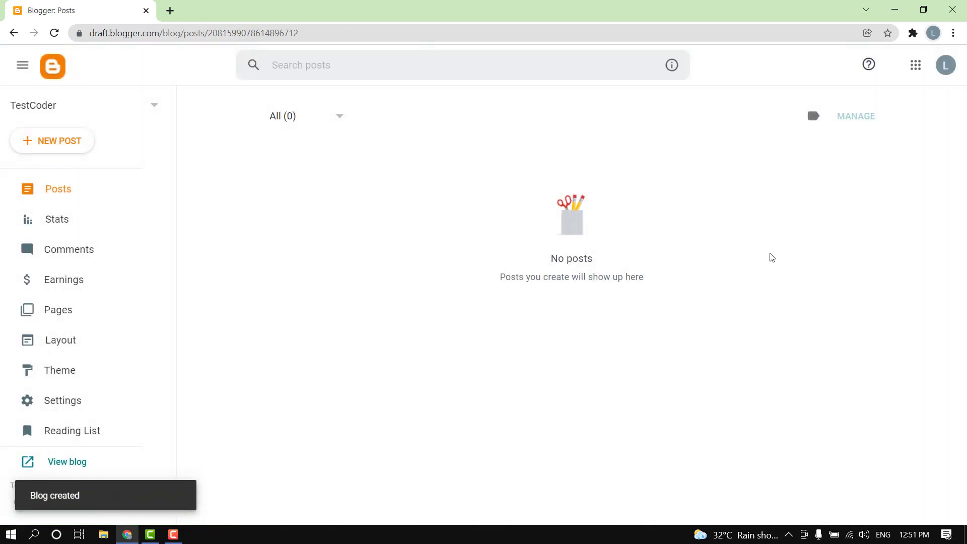
Step: View the live blog, check its web address and return to the Blogger dashboard
scroll(85, 388, "down", 1)
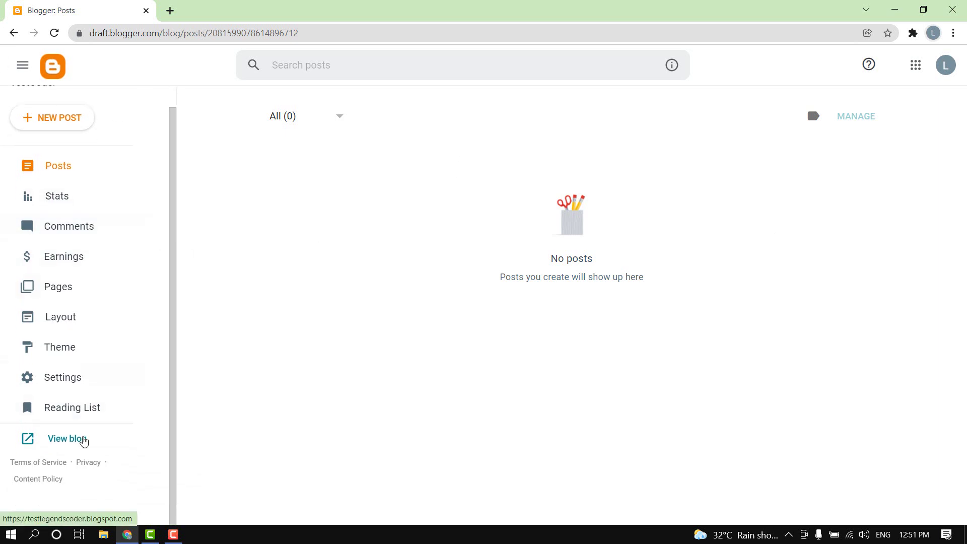
left_click(80, 440)
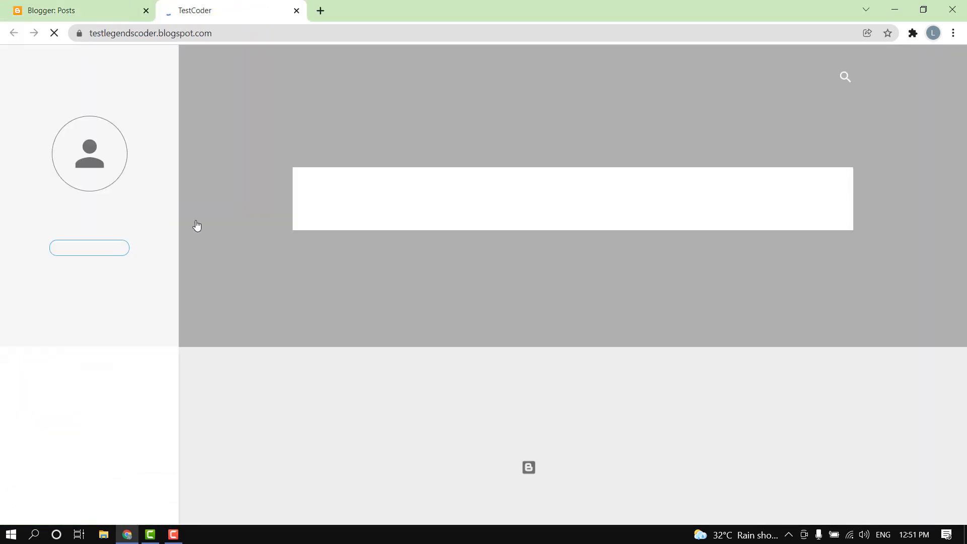
left_click(226, 37)
left_click_drag(227, 37, 3, 27)
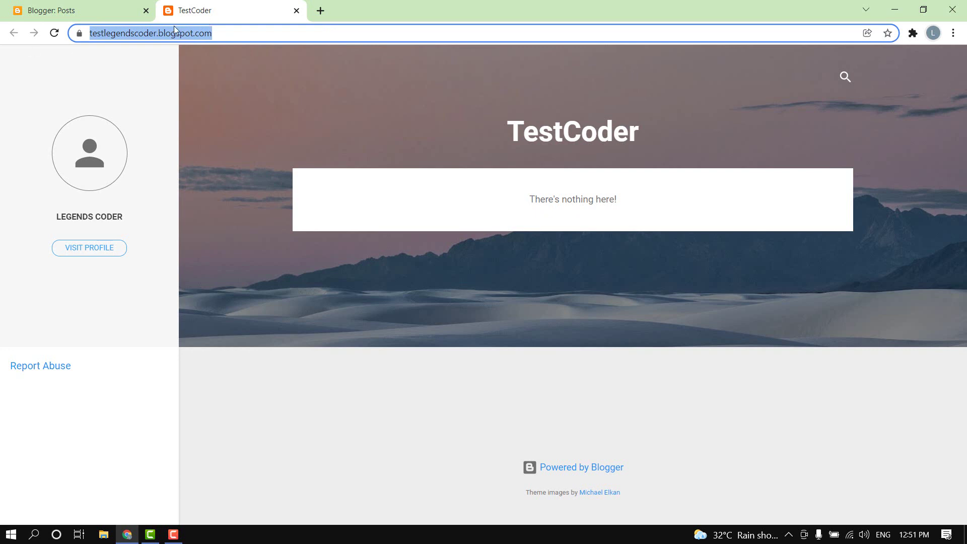
left_click(76, 10)
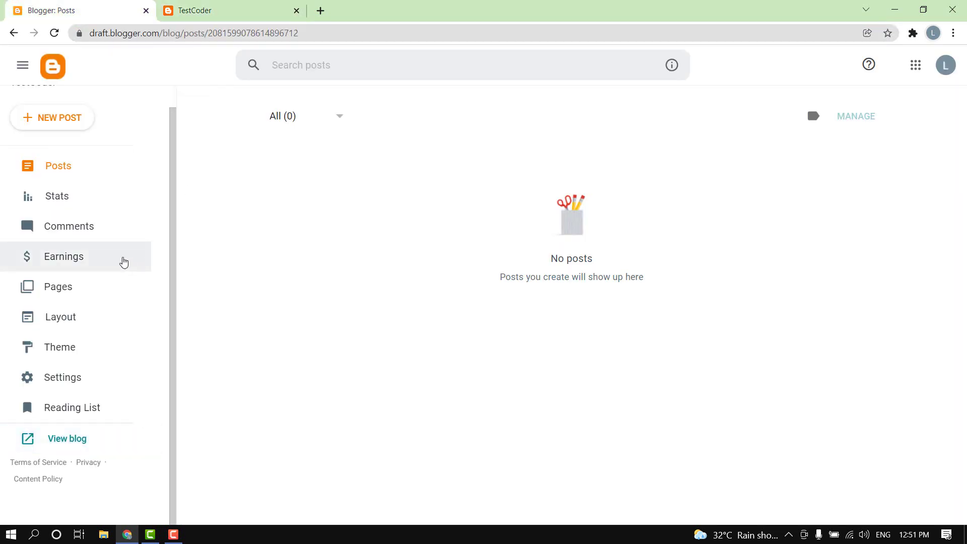
Step: Look through the blog's Stats, Earnings, Pages and Layout sections
left_click(80, 201)
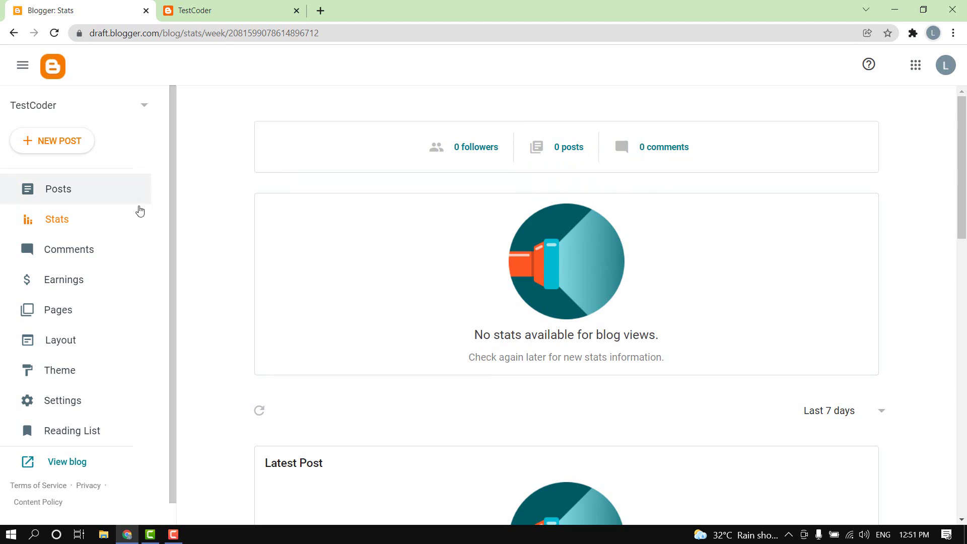
left_click(117, 288)
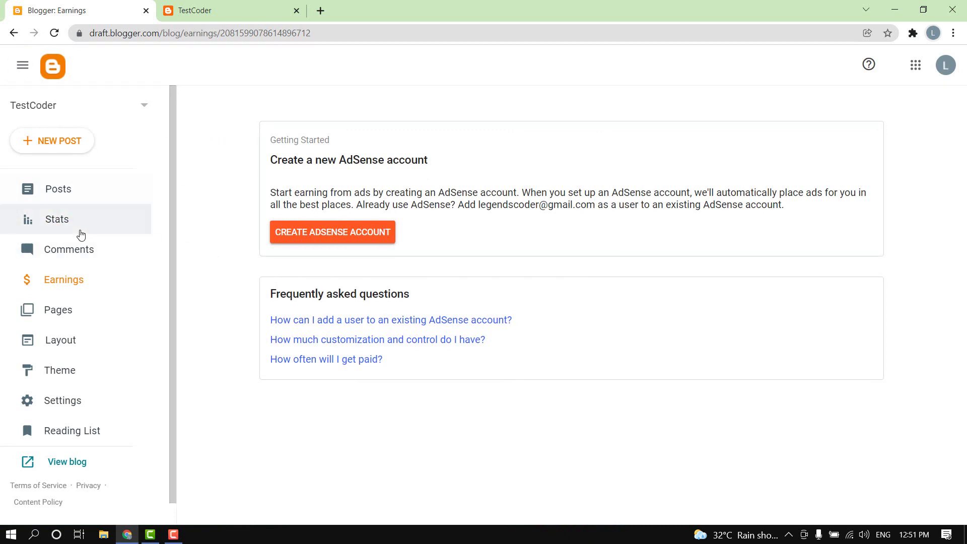
left_click(96, 305)
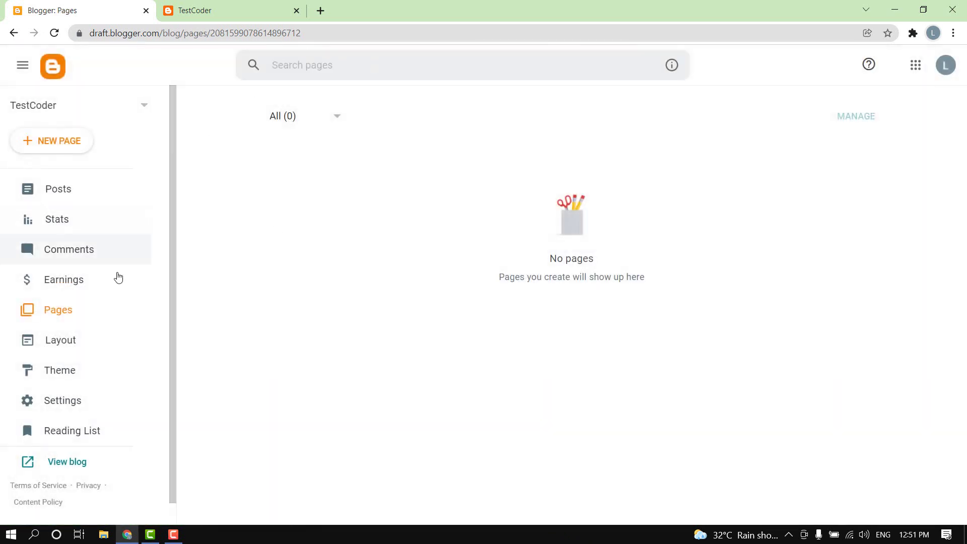
left_click(106, 341)
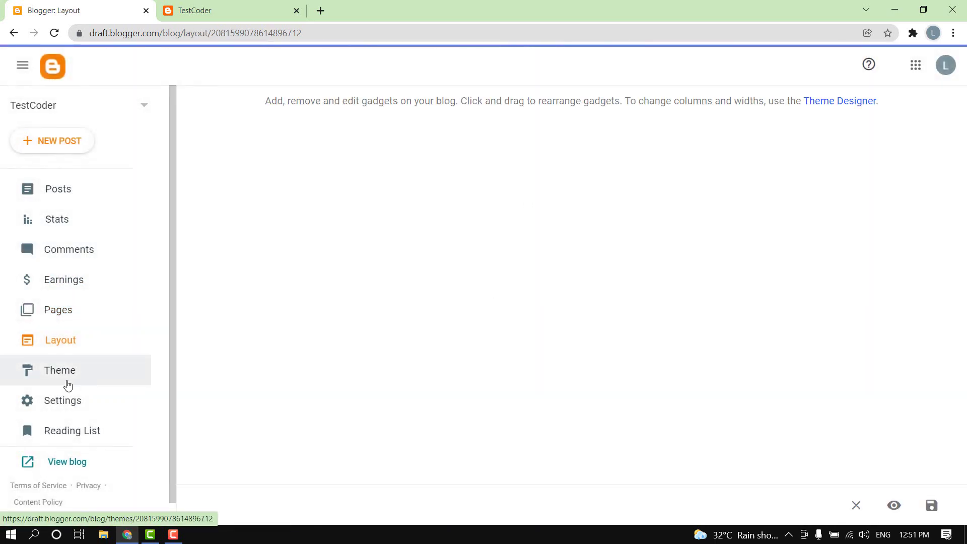
Step: Browse the available themes and apply the Notable Antique theme to the blog
left_click(66, 377)
scroll(548, 206, "down", 10)
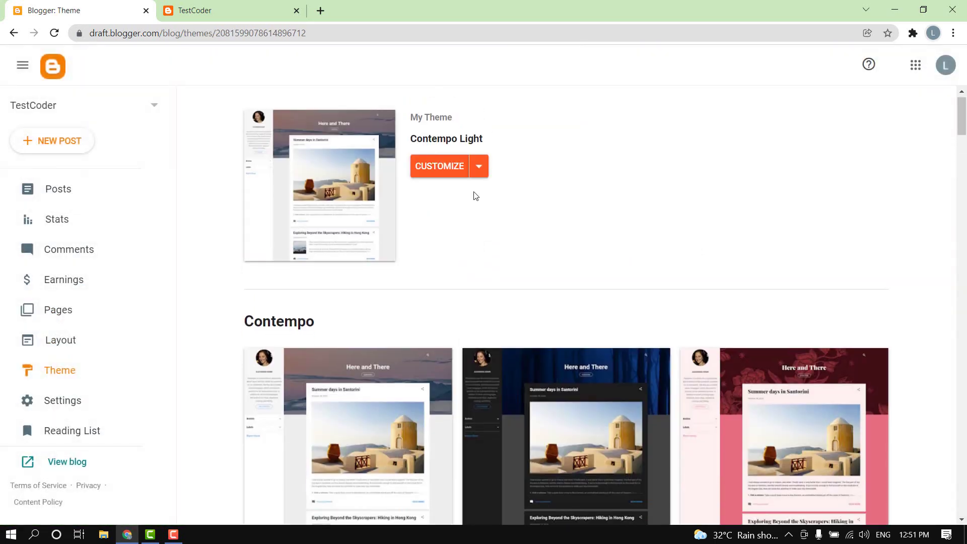
scroll(548, 206, "down", 6)
scroll(468, 190, "up", 3)
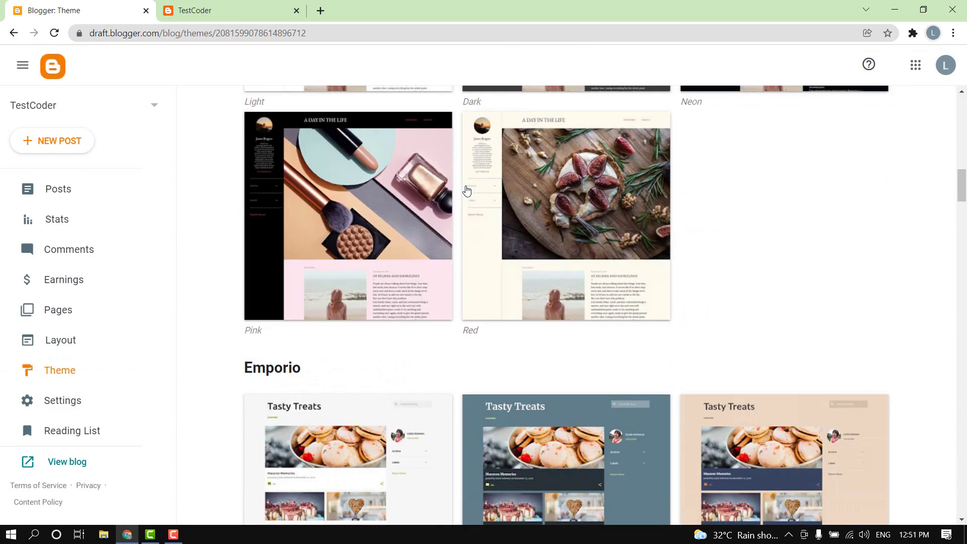
scroll(620, 186, "down", 7)
scroll(620, 186, "down", 10)
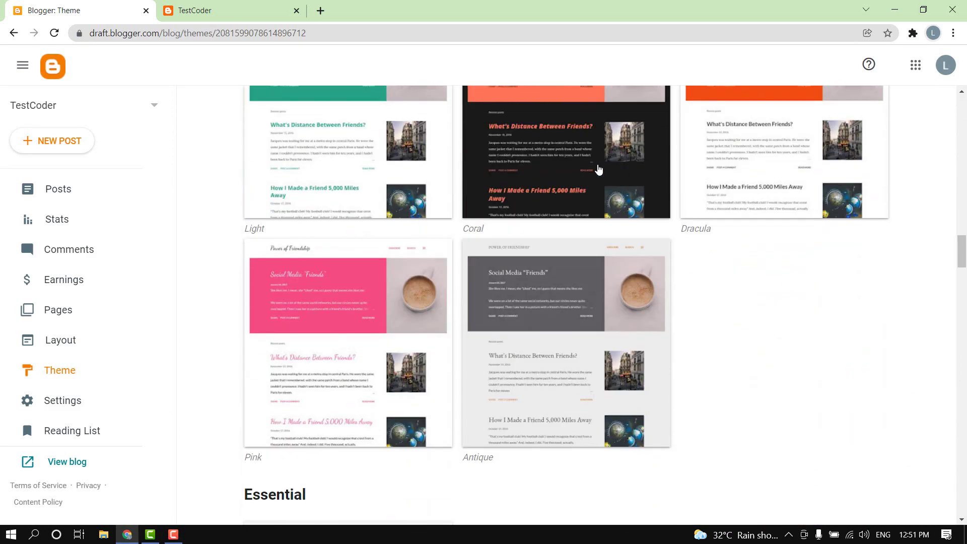
left_click(554, 181)
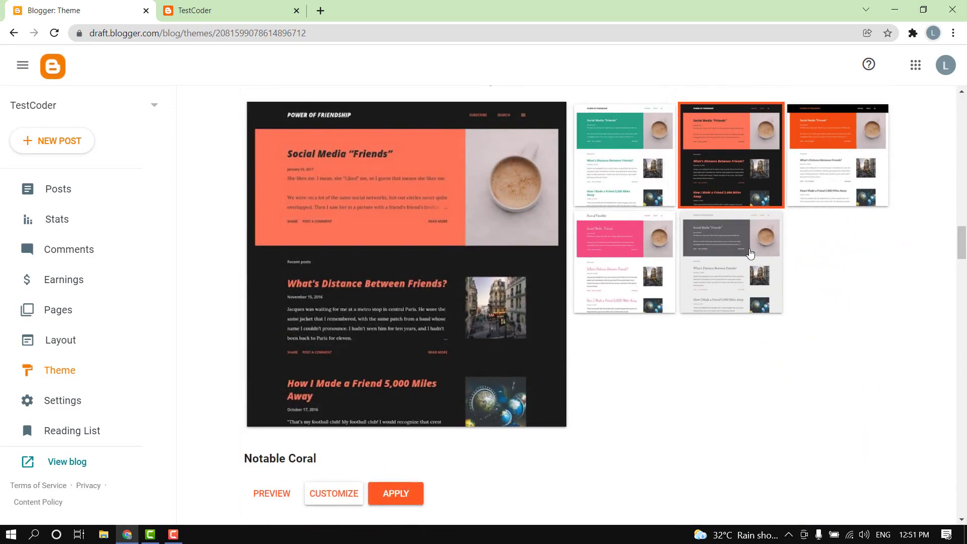
left_click(709, 255)
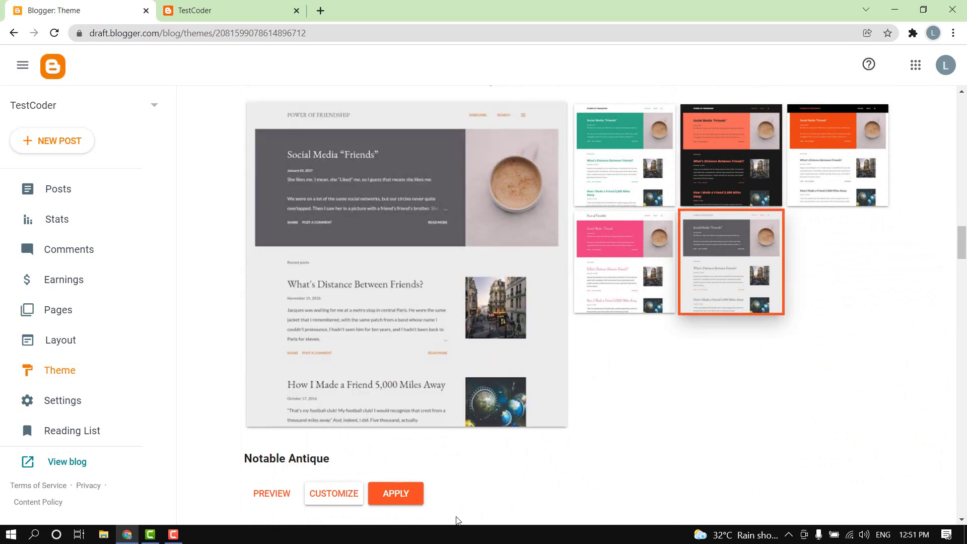
left_click(417, 500)
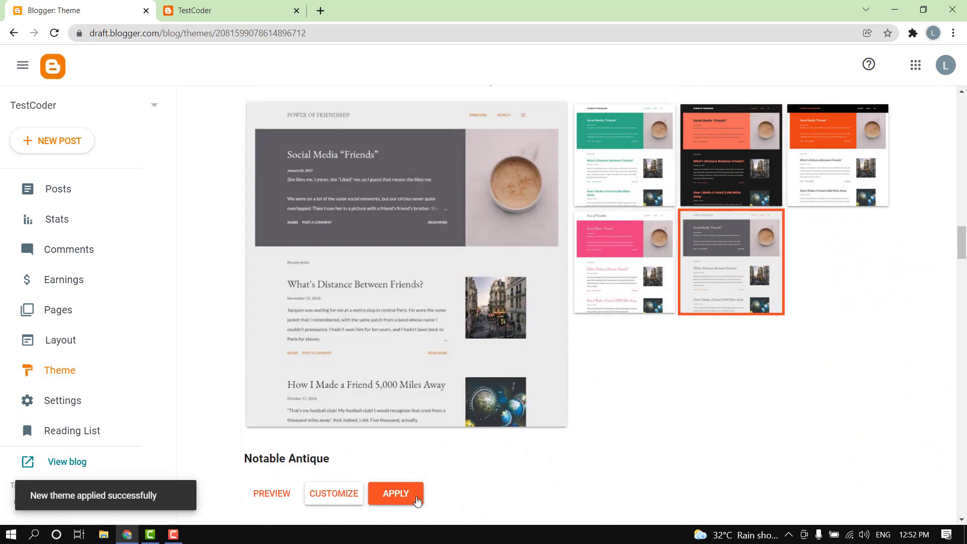
Step: Reload the live blog to check the applied theme, and return to the Blogger dashboard
key("ctrl+Tab")
key("F5")
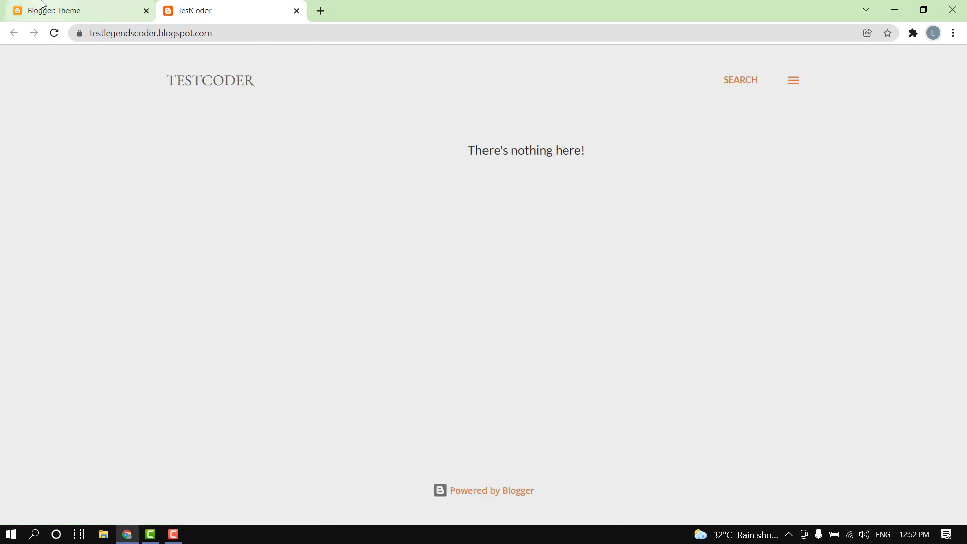
left_click(47, 9)
scroll(75, 302, "down", 1)
scroll(75, 303, "up", 1)
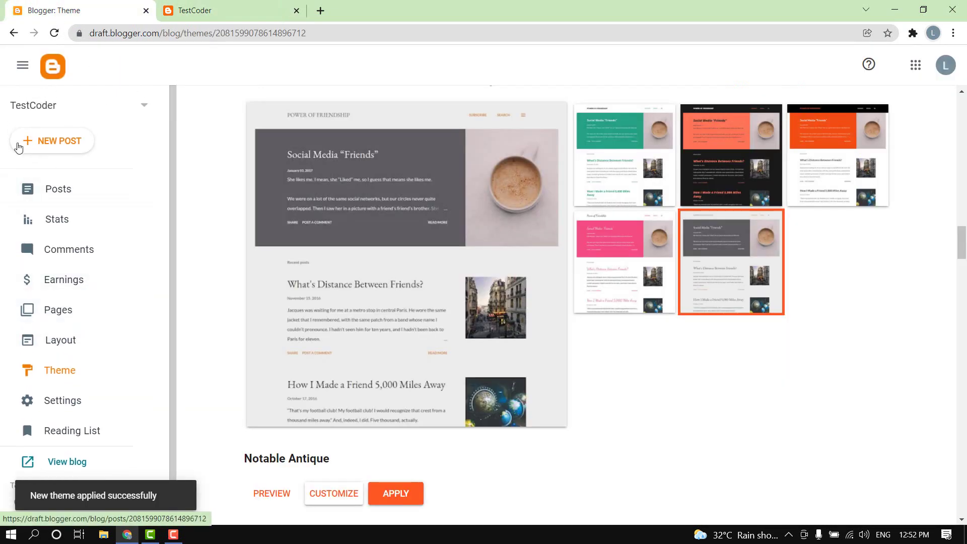
scroll(111, 429, "down", 1)
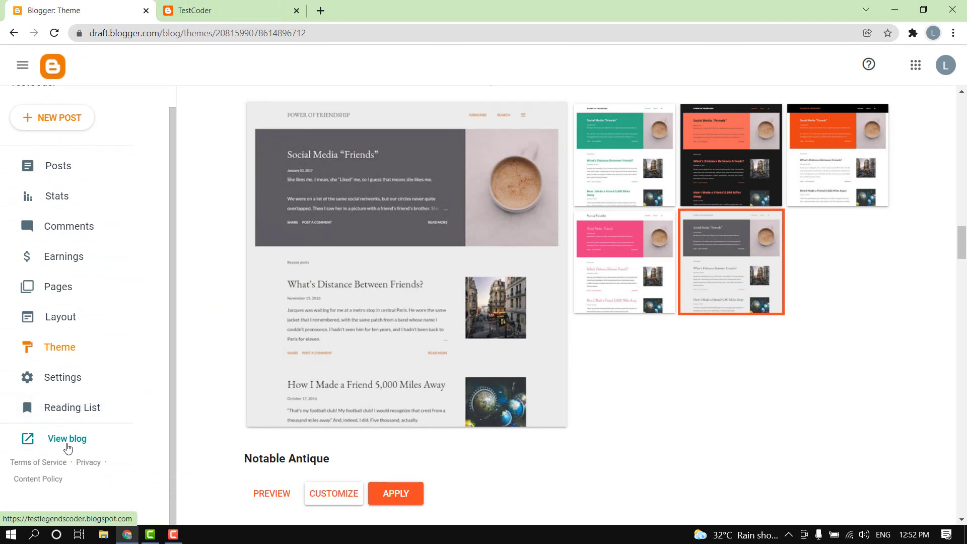
right_click(59, 437)
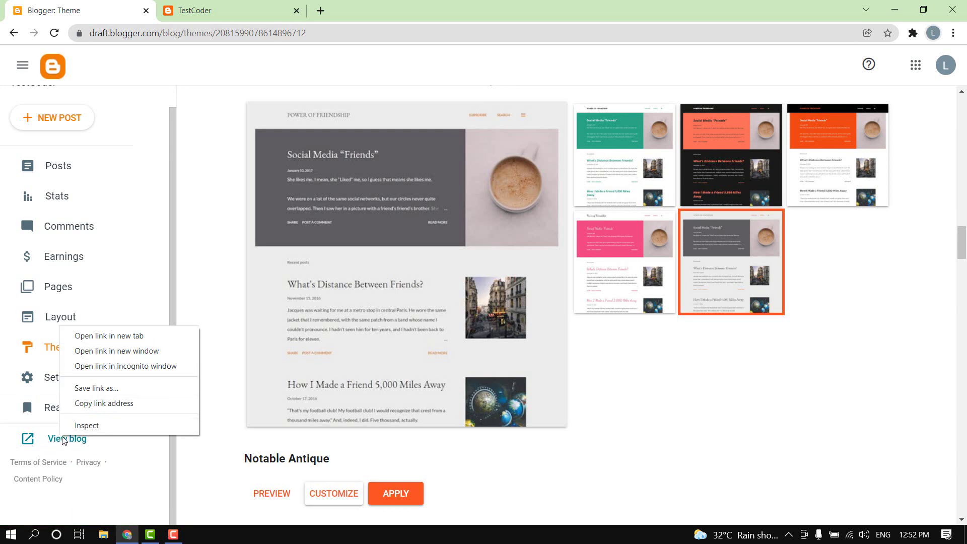
left_click(64, 444)
left_click(66, 9)
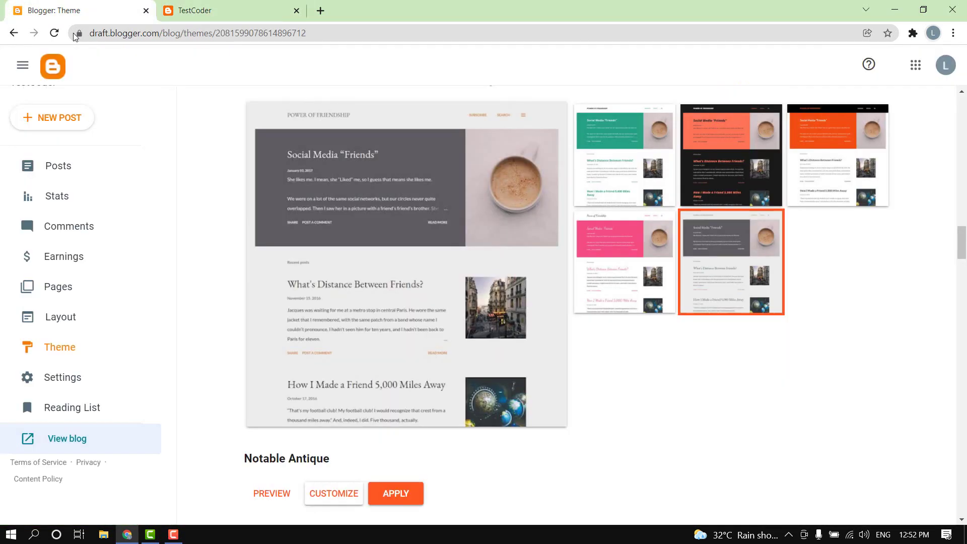
Step: Go to the blog's posts and open a new blank post in the editor, leaving the first untitled one as a draft
left_click(71, 161)
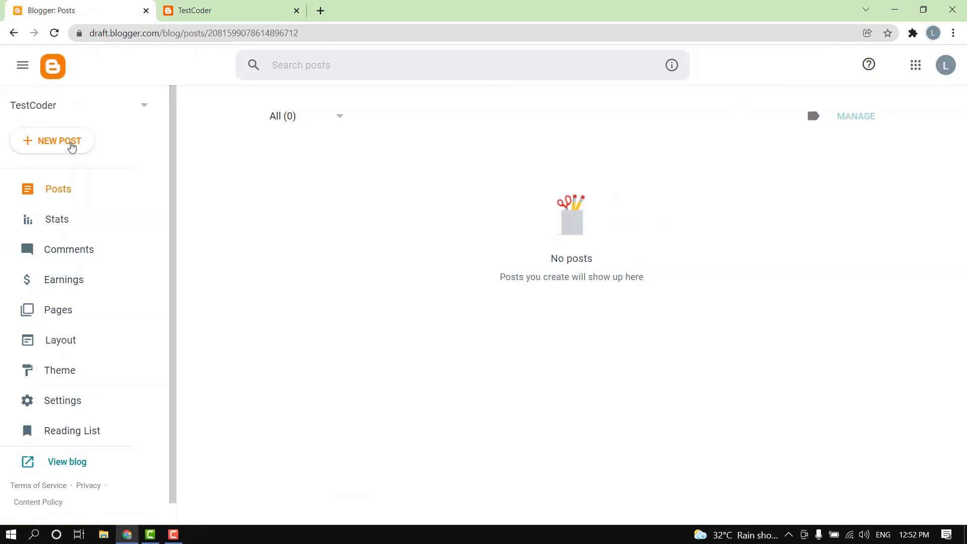
left_click(71, 145)
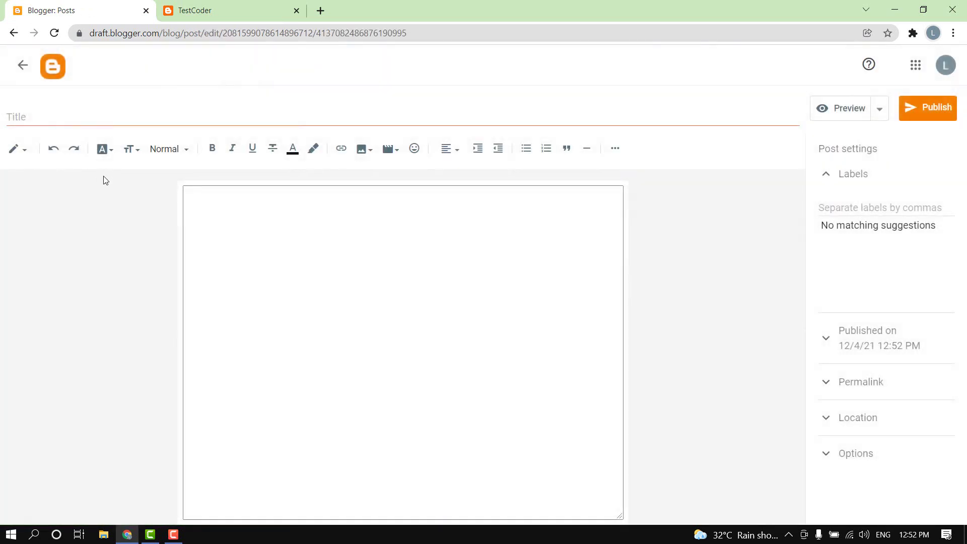
left_click(22, 65)
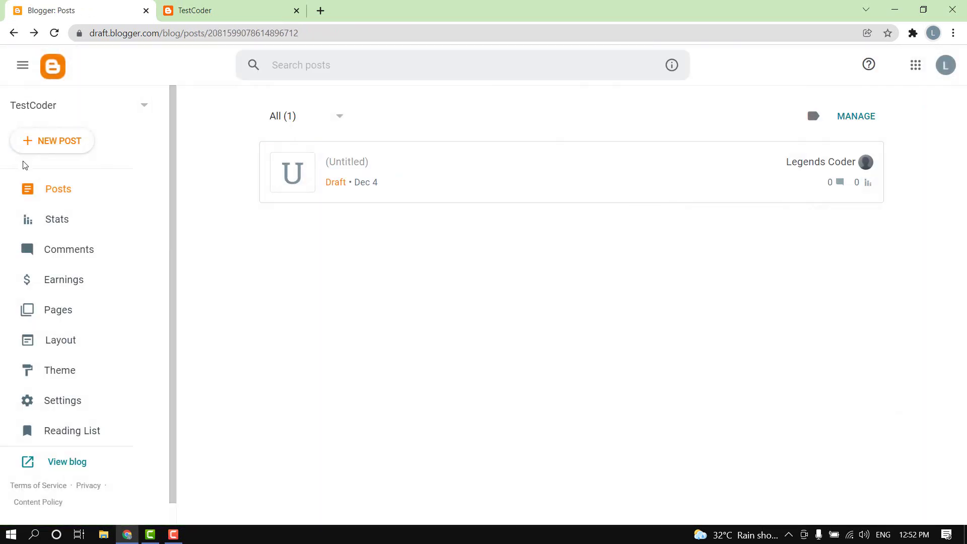
left_click(58, 143)
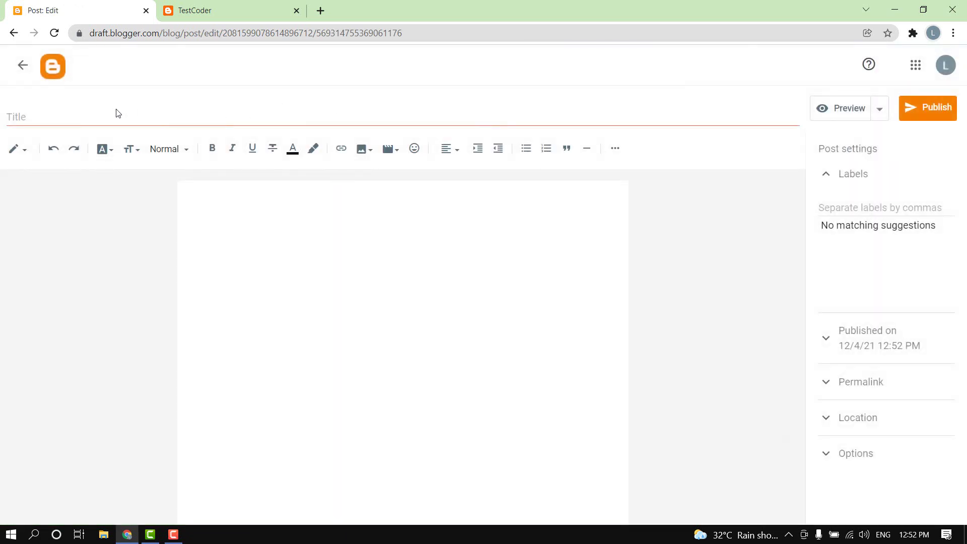
Step: Title the new post "test" and enter "test" as its body text
left_click(123, 120)
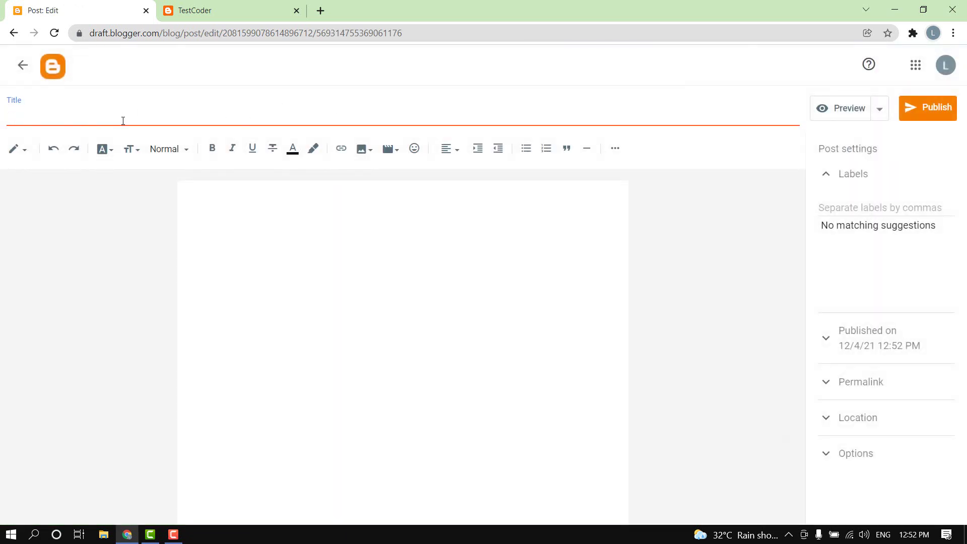
type("test")
left_click(311, 270)
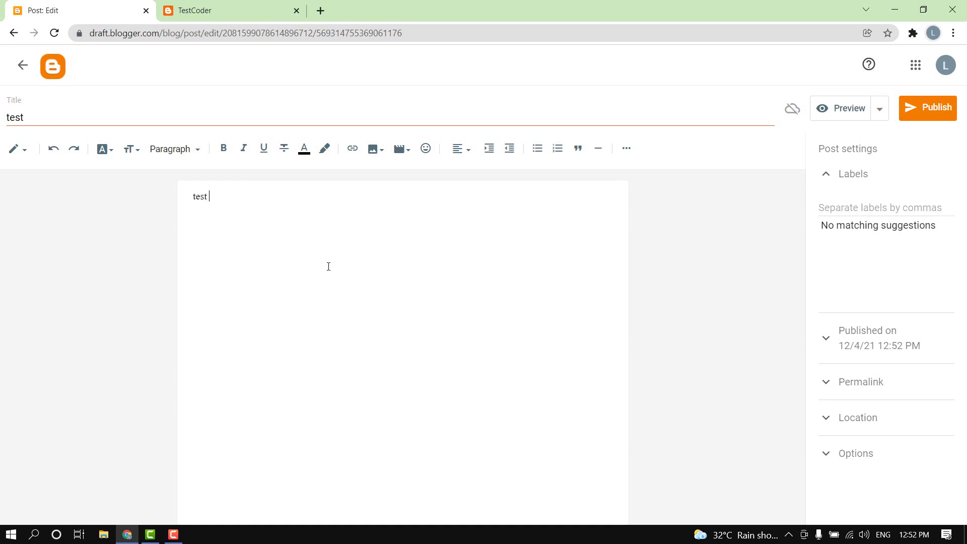
Step: Search Google for lorem ipsum in a new browser tab and open the lipsum.com site
left_click(320, 10)
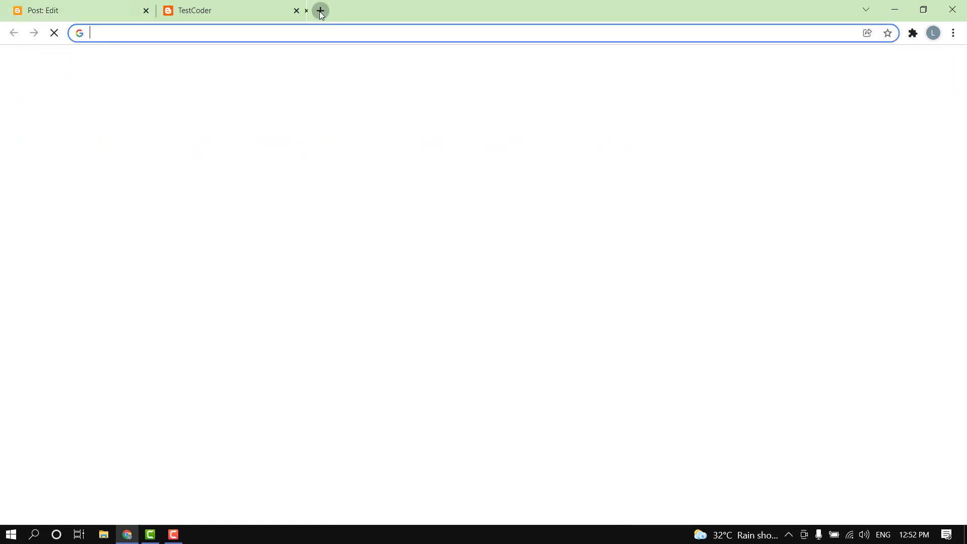
type("lori")
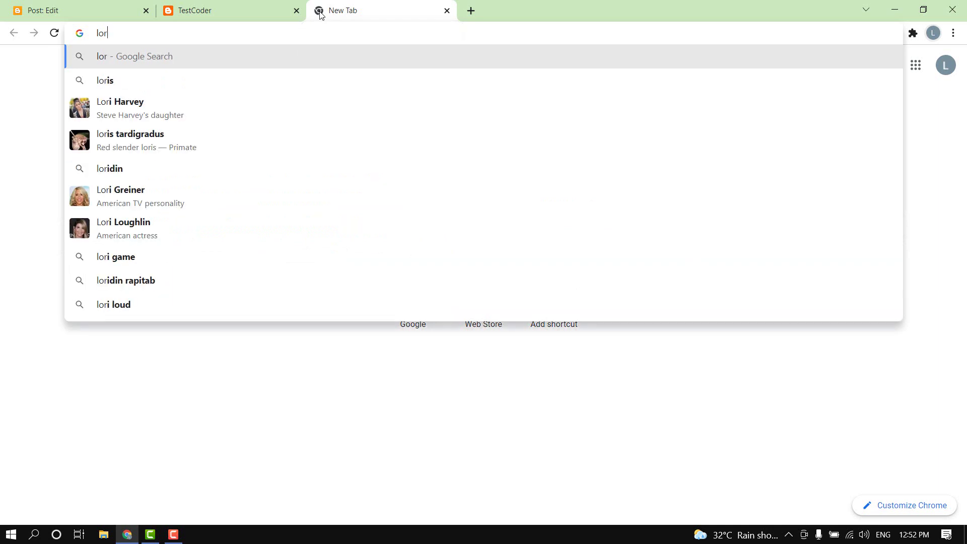
key("BackSpace")
key("Down")
key("Return")
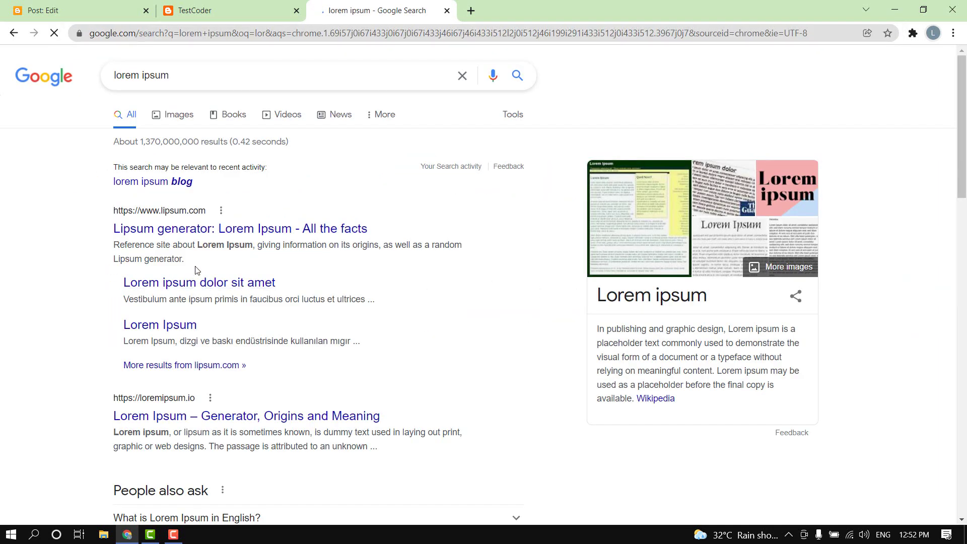
left_click(205, 235)
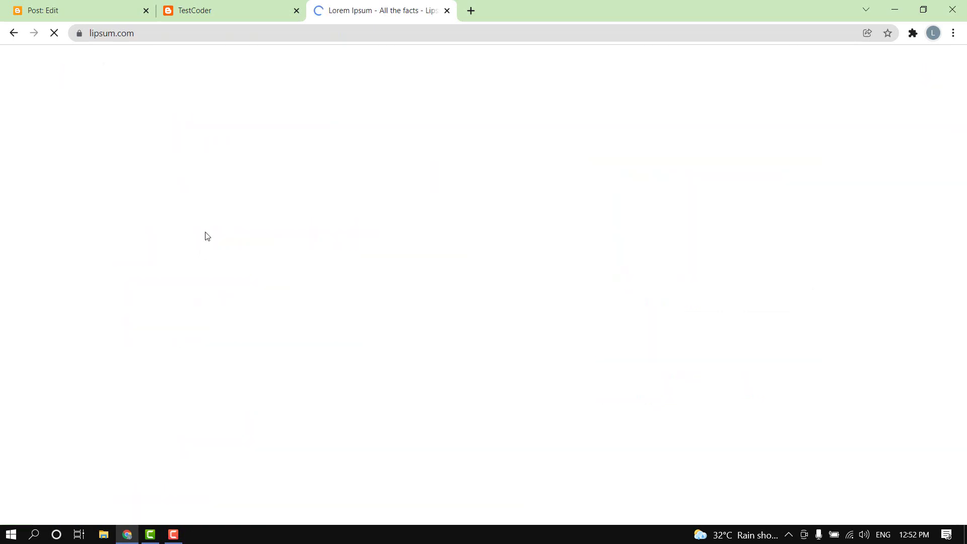
Step: Copy the text of all four Lorem Ipsum sections, from "What is Lorem Ipsum?" through "Where can I get some?"
left_click_drag(188, 282, 599, 347)
scroll(622, 361, "down", 3)
left_click(180, 92)
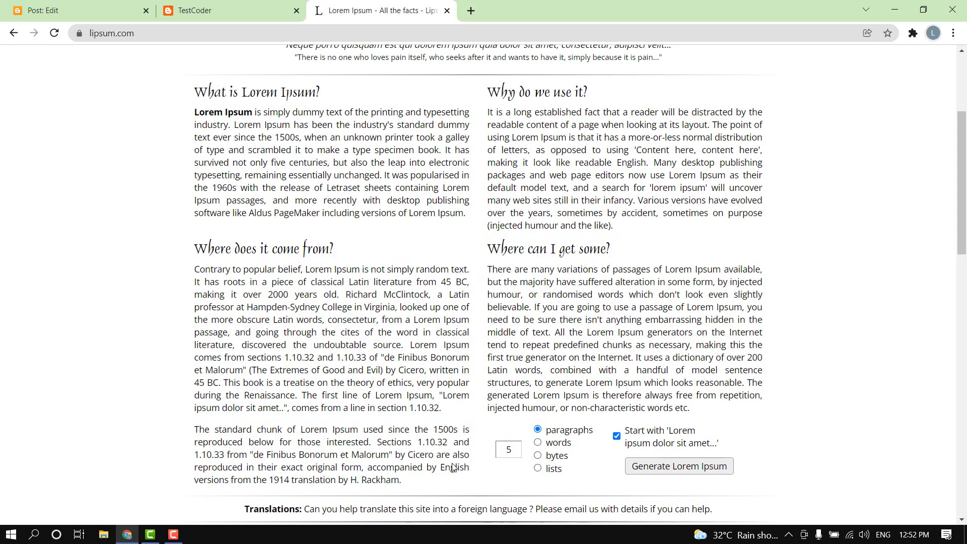
left_click_drag(403, 481, 203, 92)
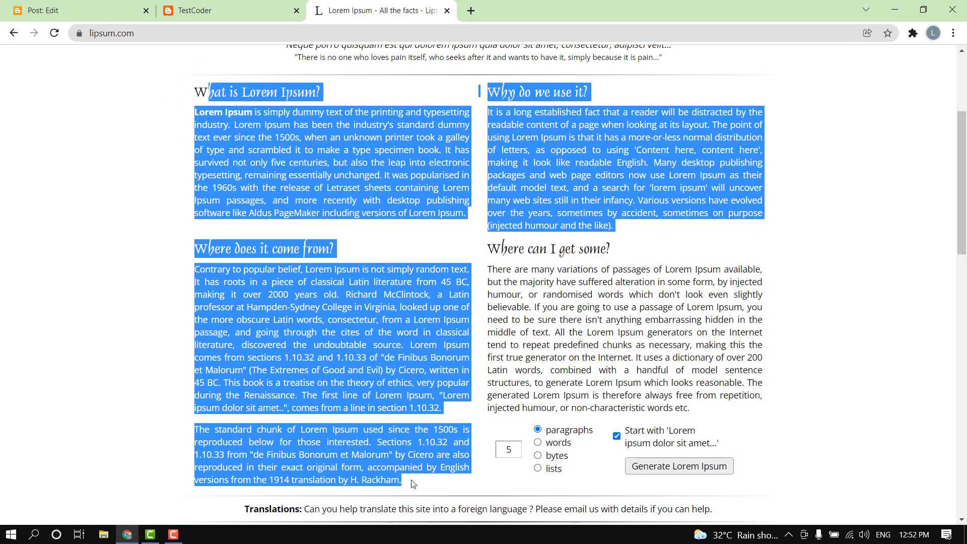
left_click(658, 291)
left_click_drag(700, 423, 197, 92)
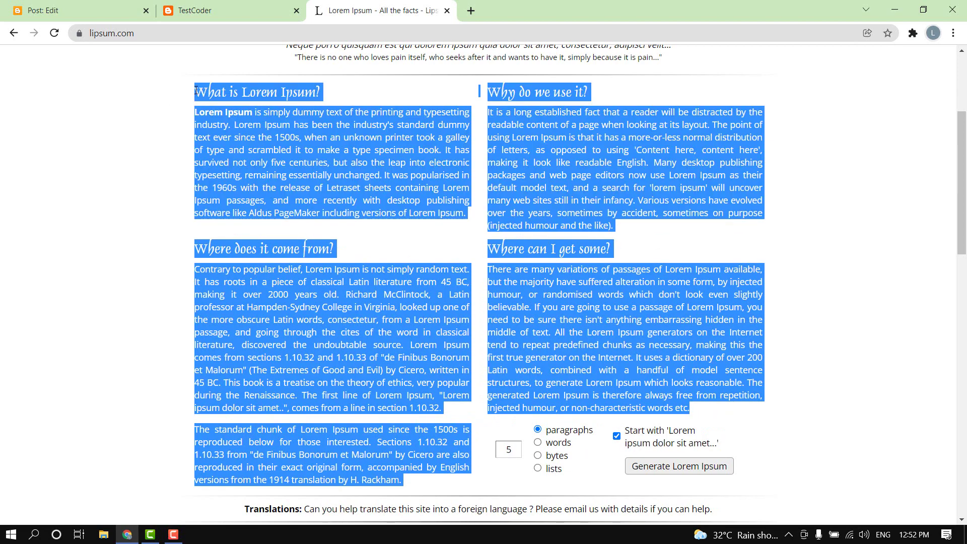
Step: Paste the copied Lorem Ipsum text into the post body and delete the "test" line above it
left_click(75, 10)
right_click(198, 232)
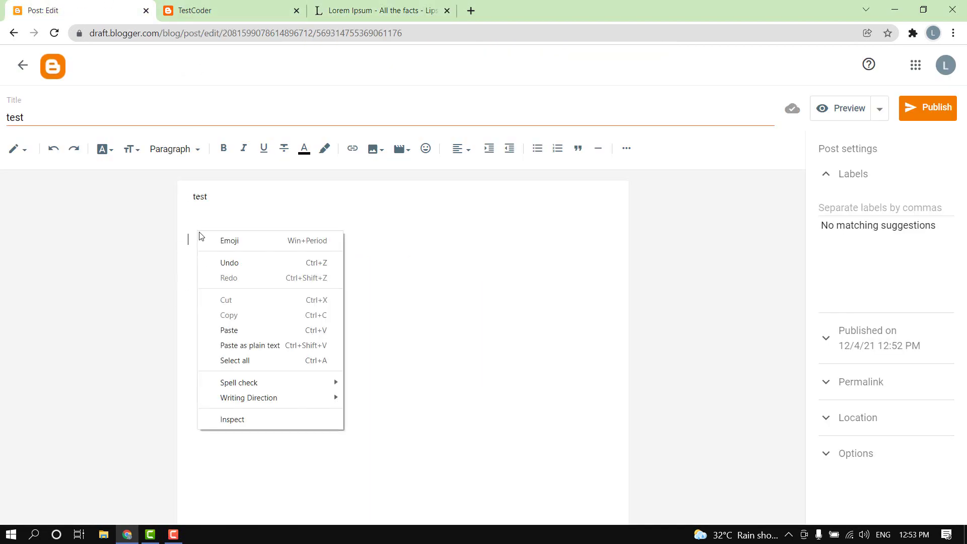
left_click(229, 330)
scroll(215, 198, "up", 6)
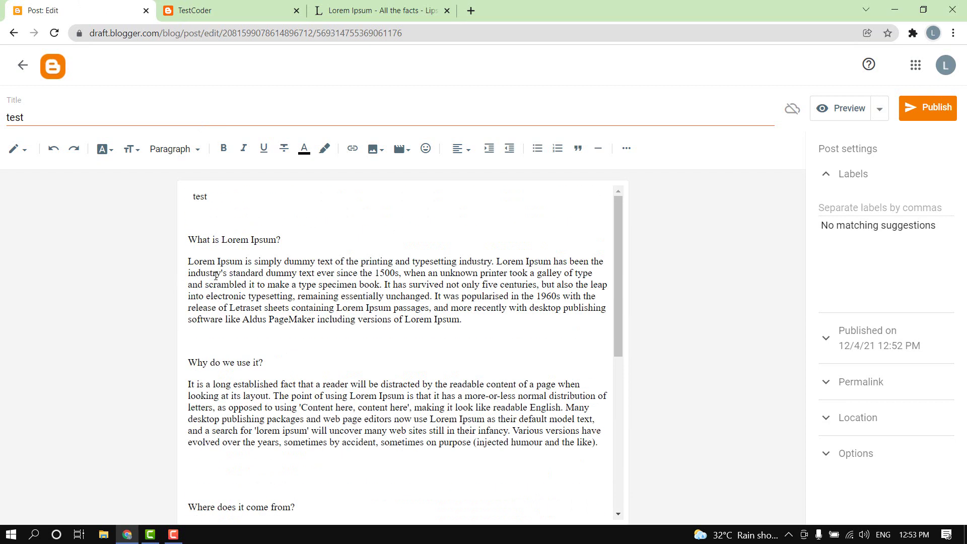
triple_click(214, 198)
key("BackSpace")
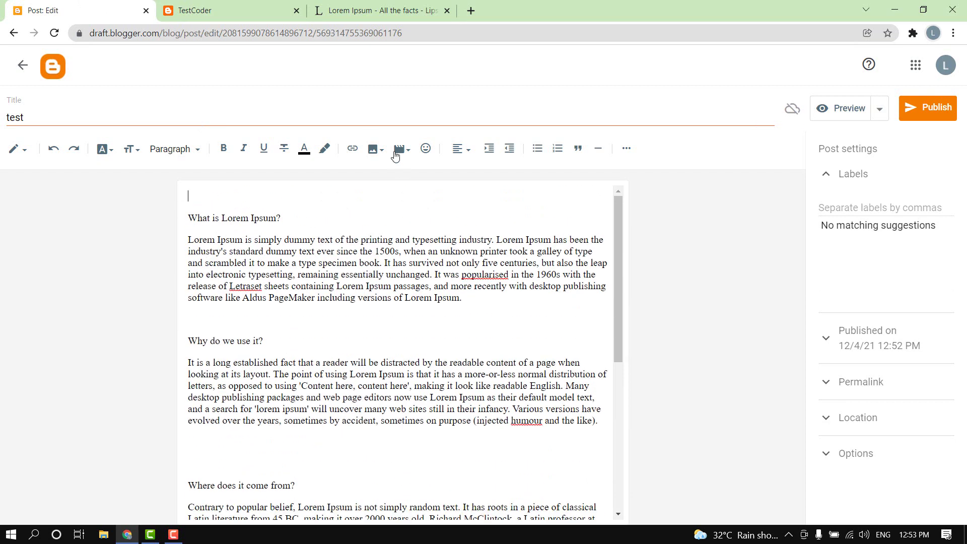
Step: Upload the "Yellow And Green" image from the computer's Downloads folder for use in the post
left_click(374, 149)
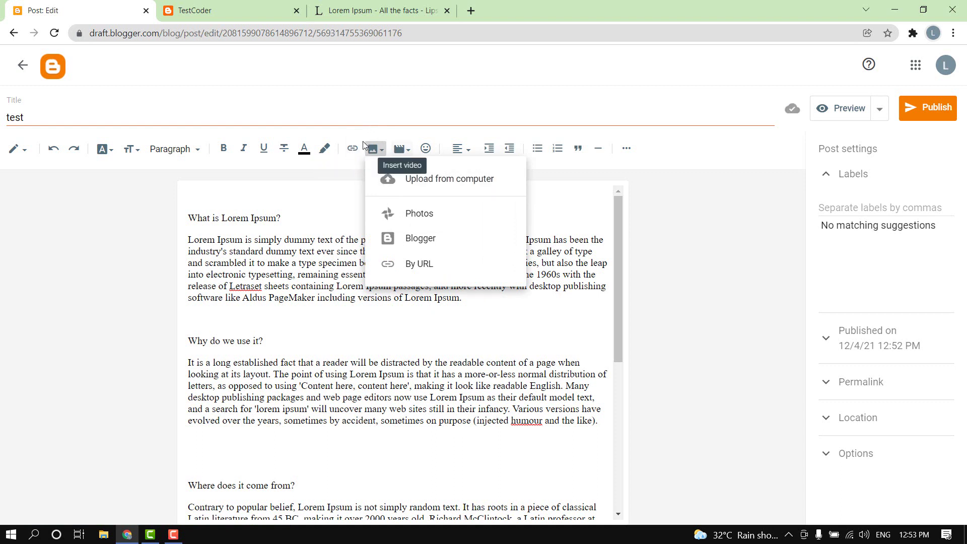
left_click(500, 183)
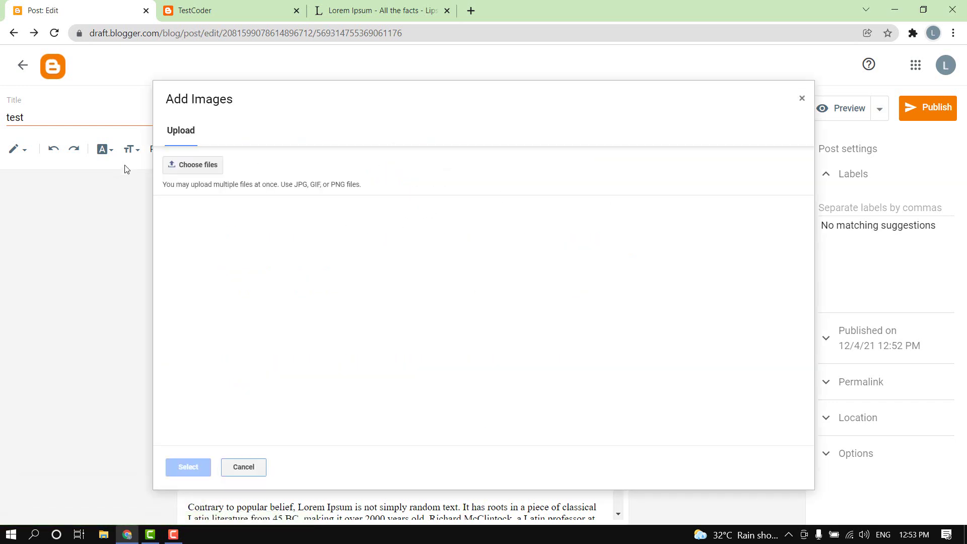
left_click(194, 165)
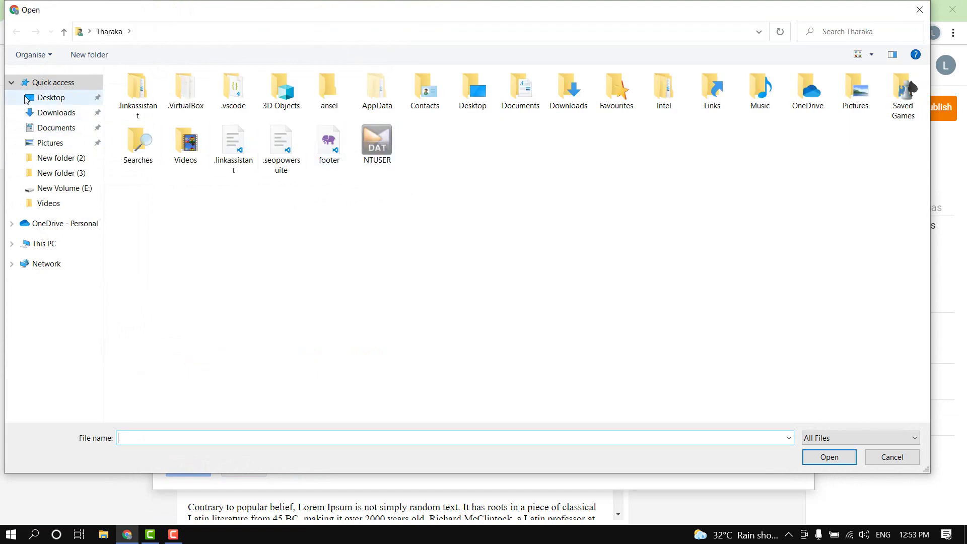
left_click(51, 97)
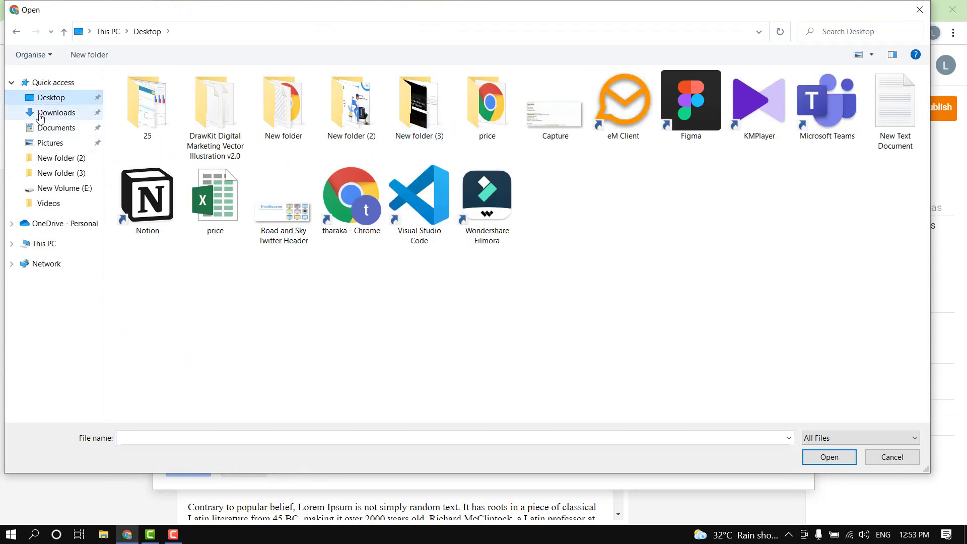
left_click(56, 112)
left_click(291, 155)
double_click(292, 155)
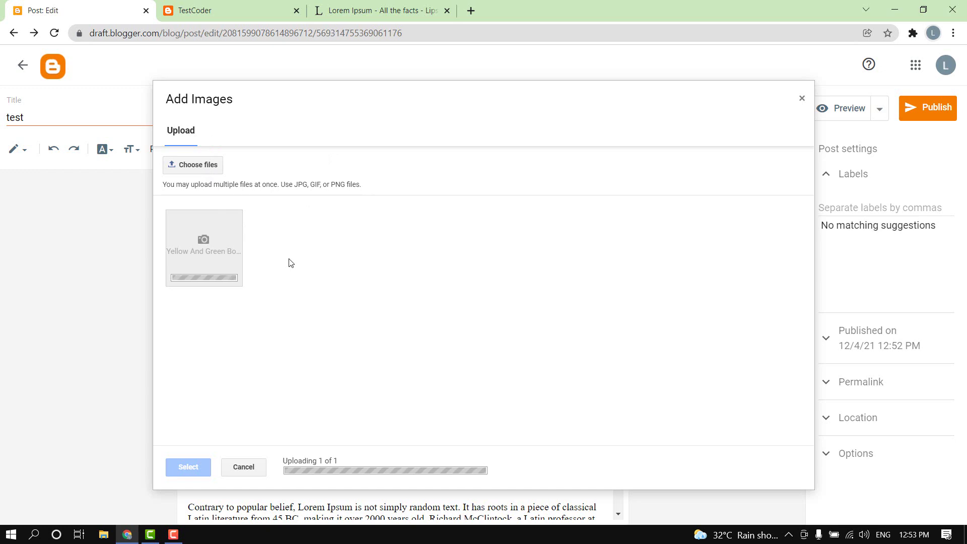
Step: Insert the uploaded image at the top of the post and enlarge it to nearly the full text width
left_click(216, 248)
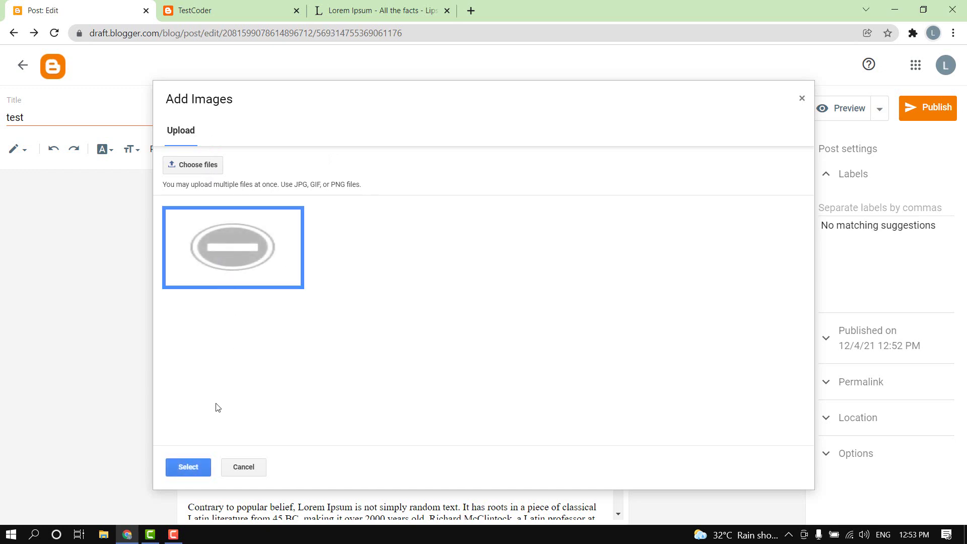
left_click(188, 467)
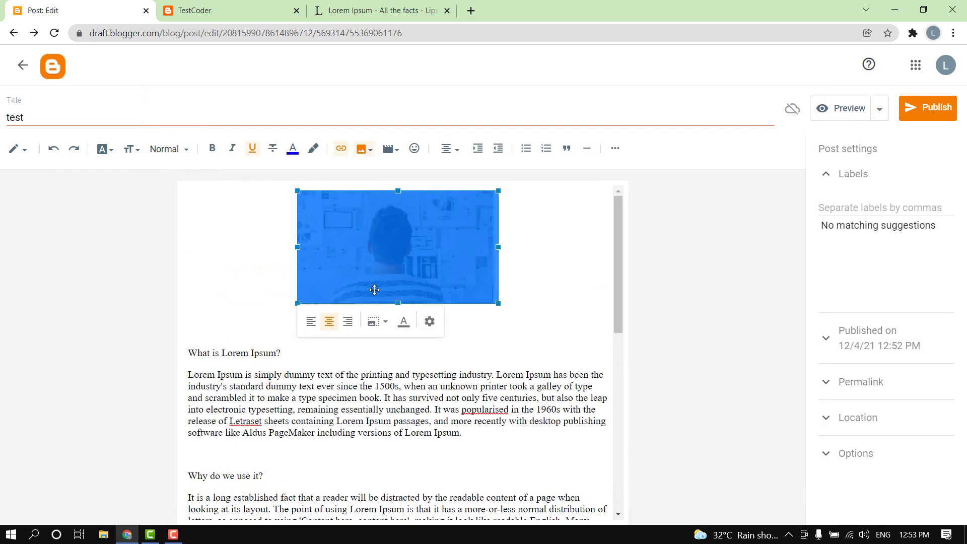
left_click(386, 324)
left_click(362, 410)
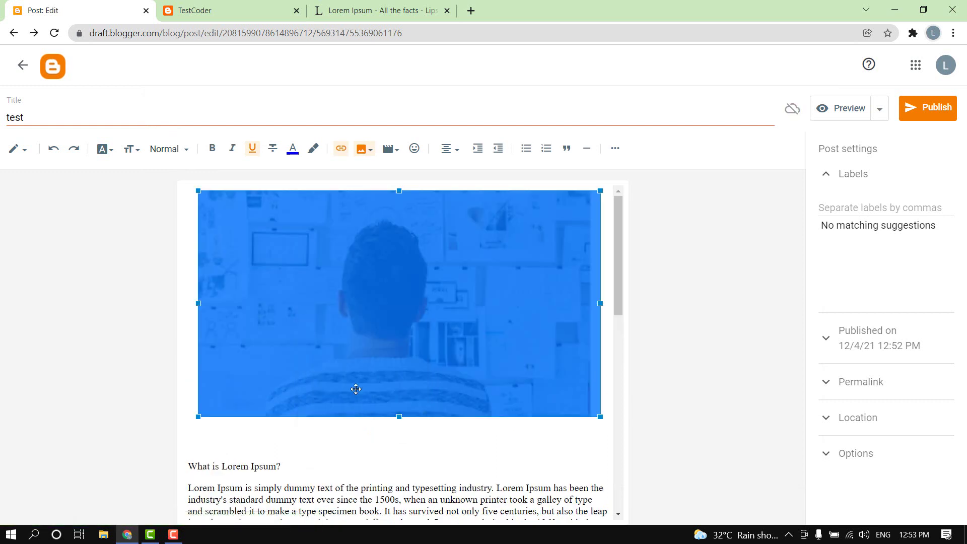
Step: Add the label "lhlhl" to the post and give it the custom permalink "test"
left_click(852, 175)
left_click(850, 176)
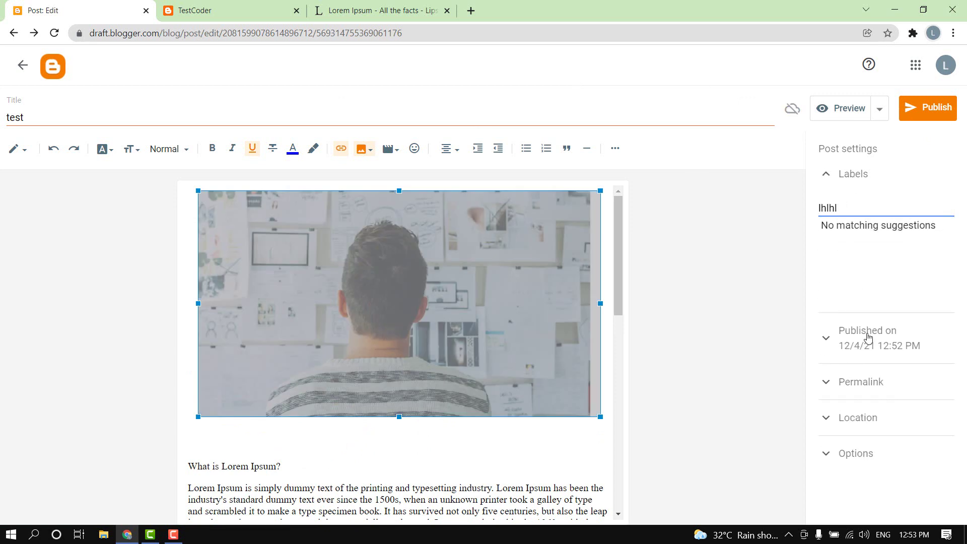
left_click(871, 381)
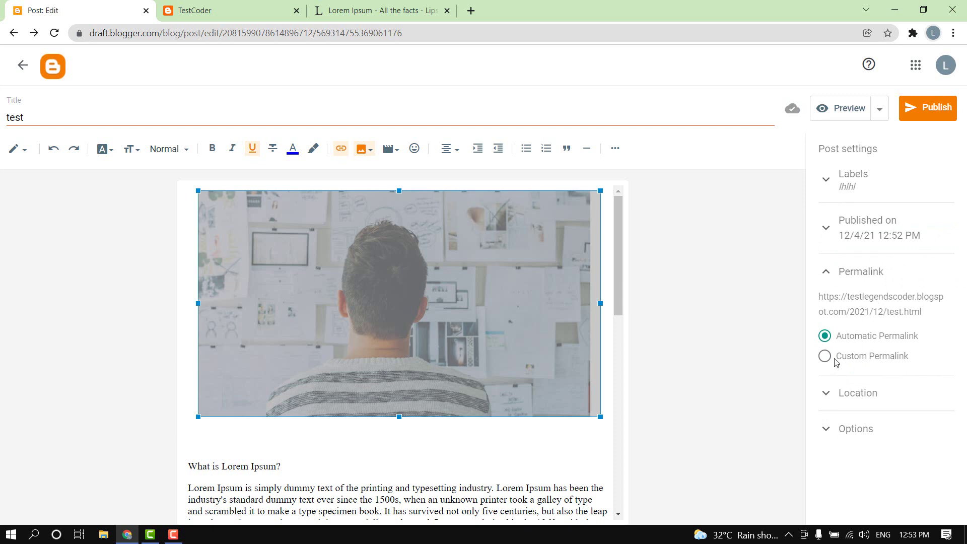
left_click(834, 359)
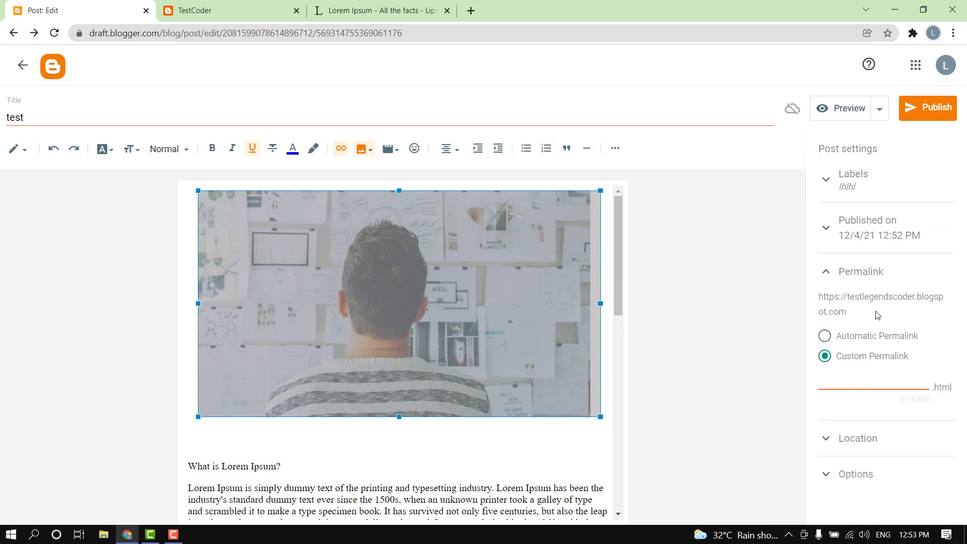
left_click(875, 386)
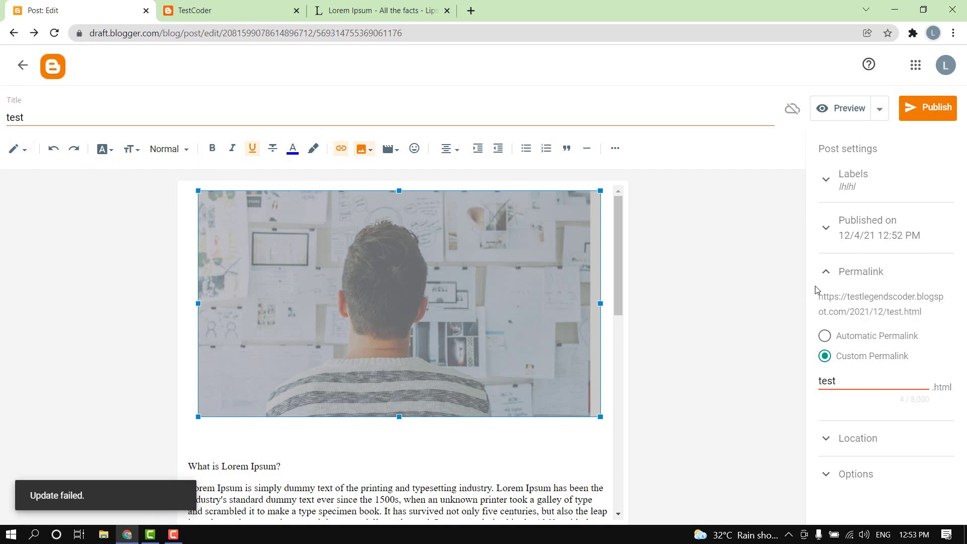
Step: Review the date part of the post's permalink, its location setting and its reader comment options
left_click(836, 272)
left_click(836, 272)
left_click_drag(847, 313, 880, 313)
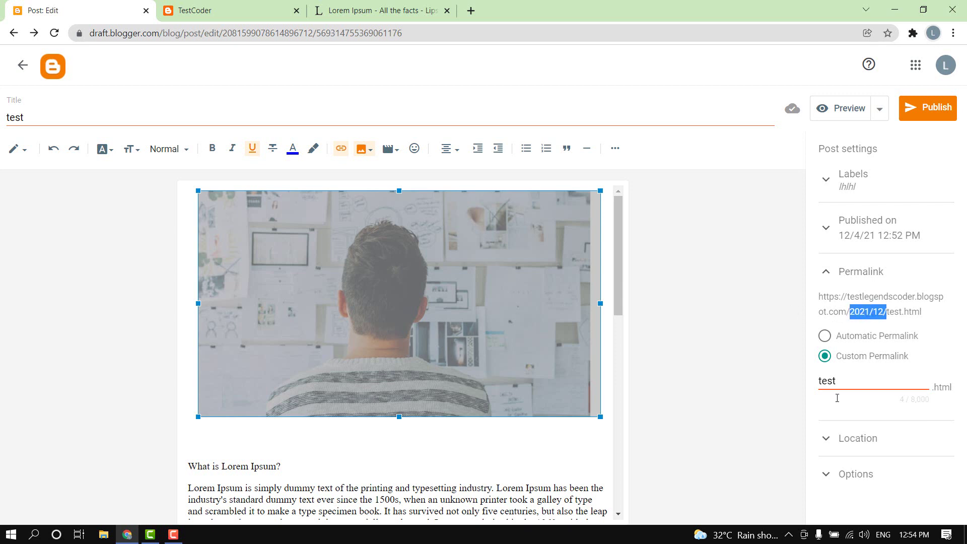
left_click(856, 438)
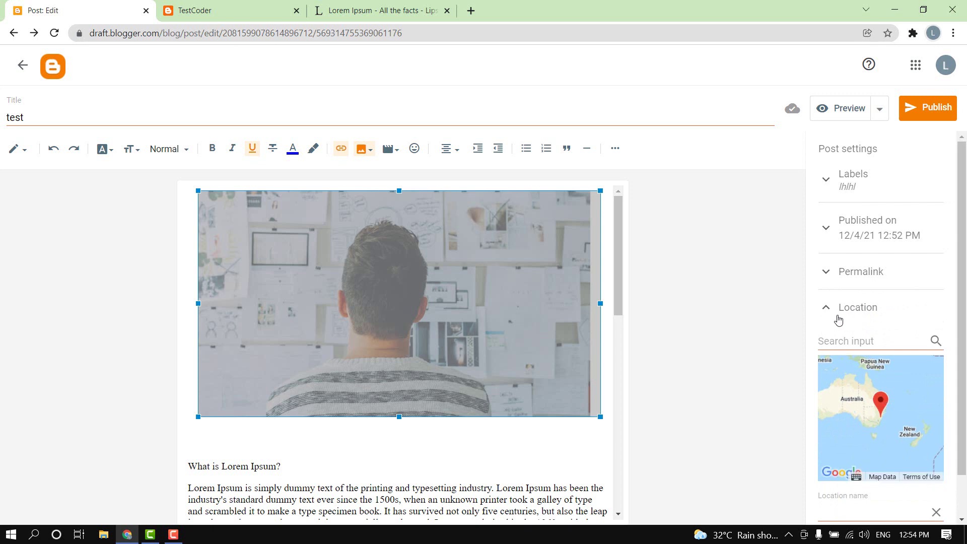
left_click(828, 317)
left_click(839, 356)
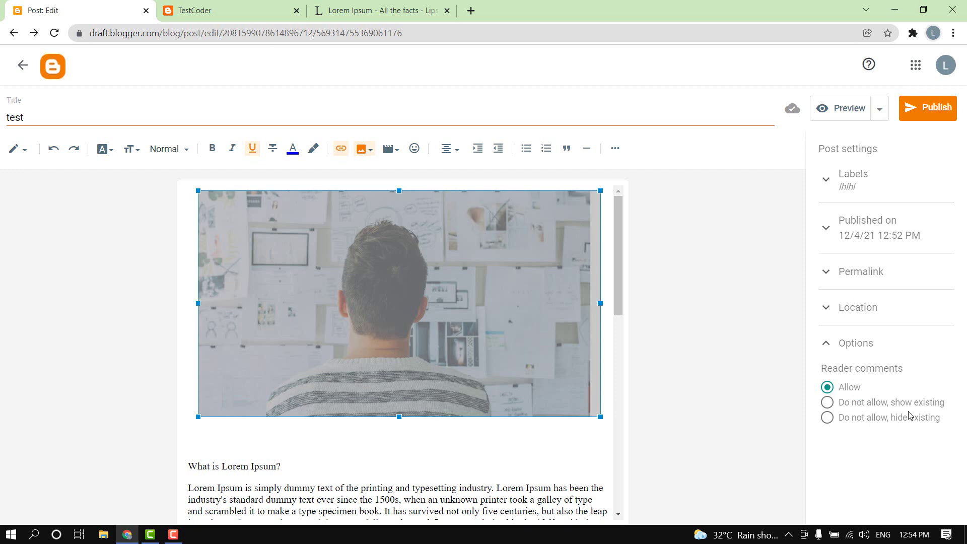
Step: Publish the post and reload the live TestCoder blog
left_click(933, 109)
left_click(550, 326)
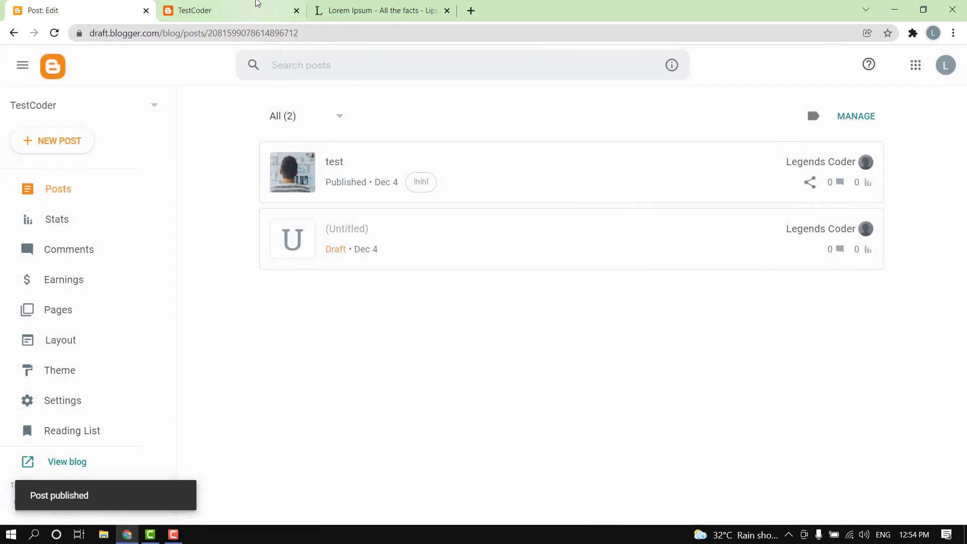
left_click(252, 8)
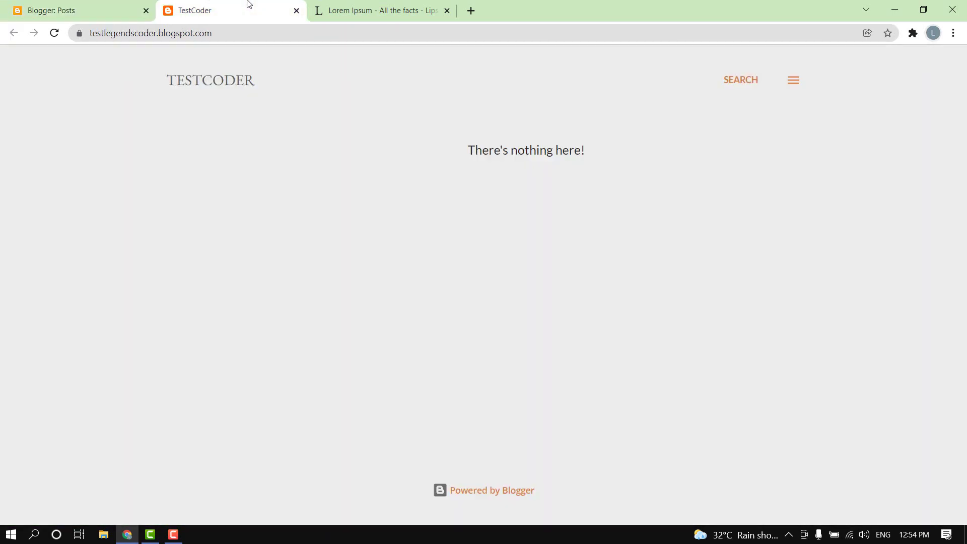
left_click(55, 34)
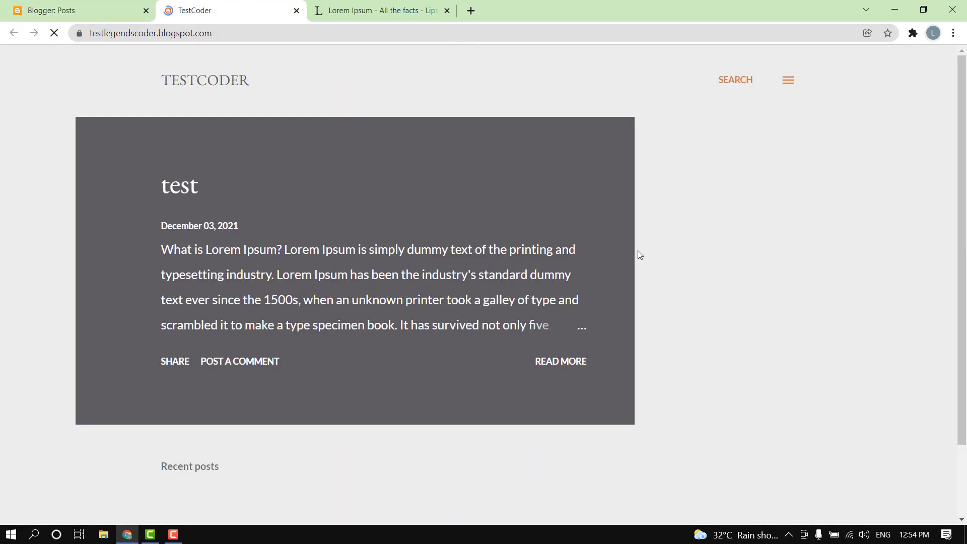
Step: Open the full test post on the live blog and look through it down to the comments section
scroll(887, 270, "down", 3)
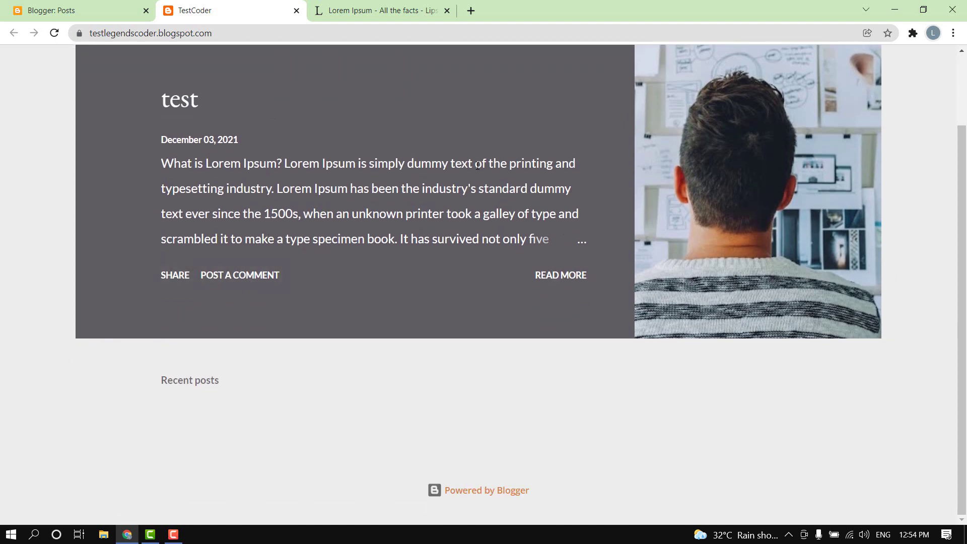
left_click(582, 276)
scroll(314, 177, "down", 15)
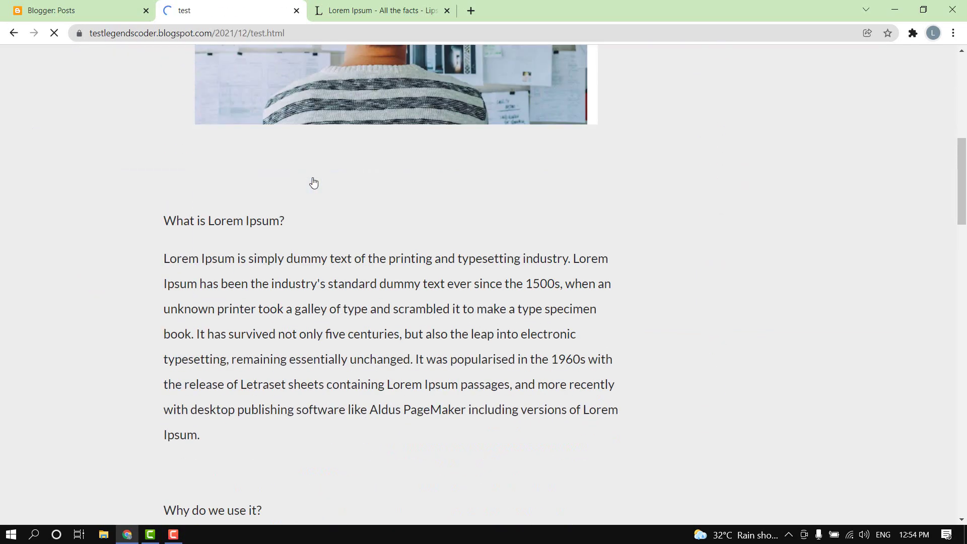
scroll(762, 391, "down", 10)
left_click_drag(962, 375, 952, 240)
scroll(458, 417, "down", 12)
Step: Publish the comment "fgjfgj" on the test post and return up through the article
left_click(240, 328)
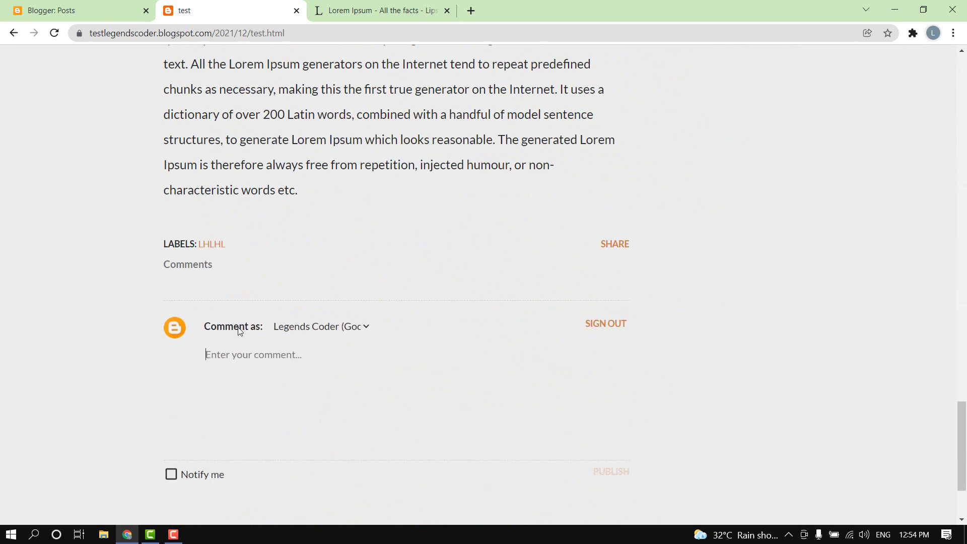
type("fgjfgj")
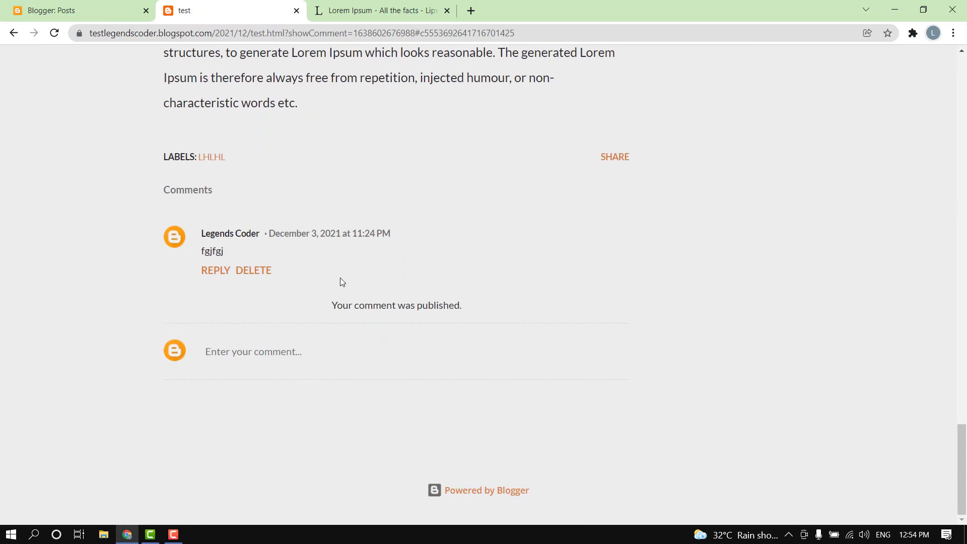
scroll(340, 278, "up", 10)
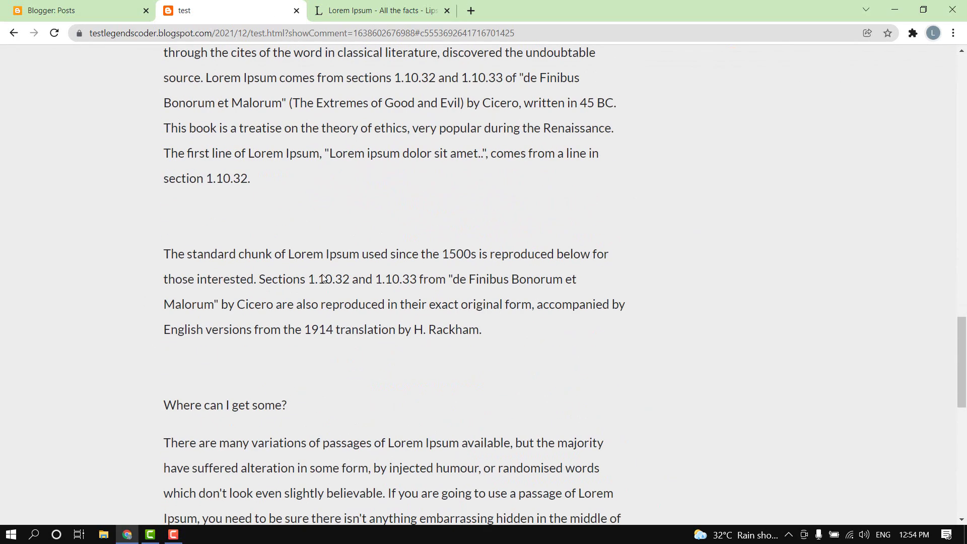
Step: Check the published comment at the end of the live test post and return to the blog header's menu and search
scroll(325, 280, "down", 10)
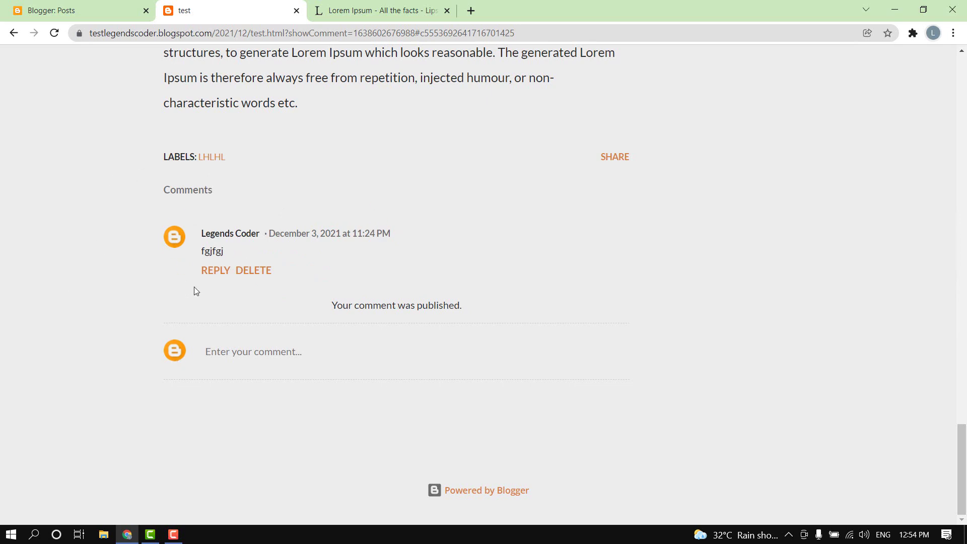
left_click_drag(962, 469, 962, 101)
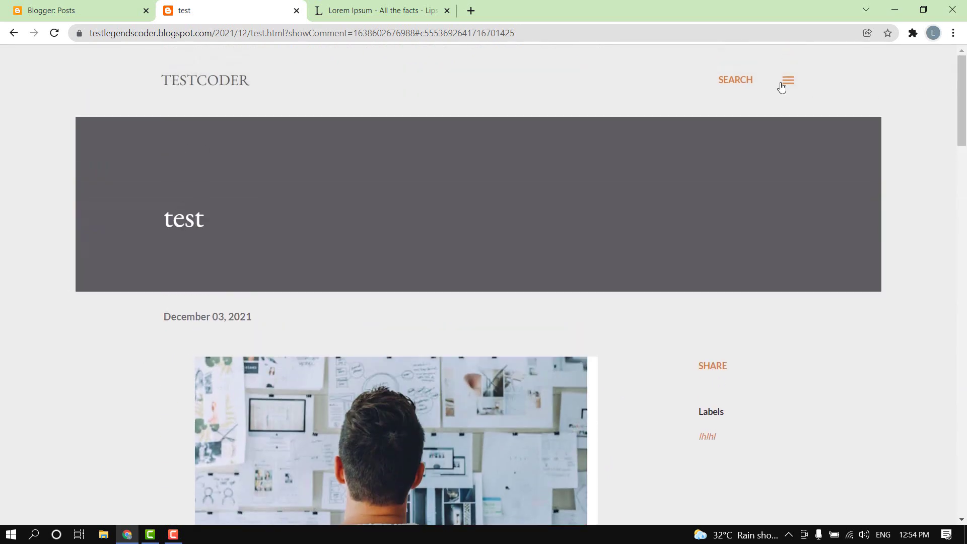
left_click(781, 85)
left_click(712, 82)
Step: Compare the posts list in the Blogger dashboard with the live test post
left_click(68, 10)
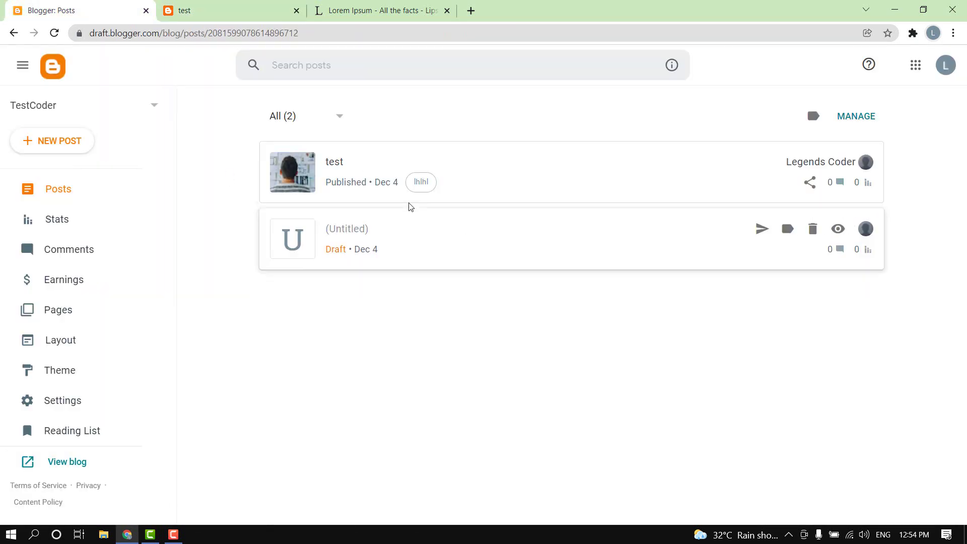
left_click(222, 10)
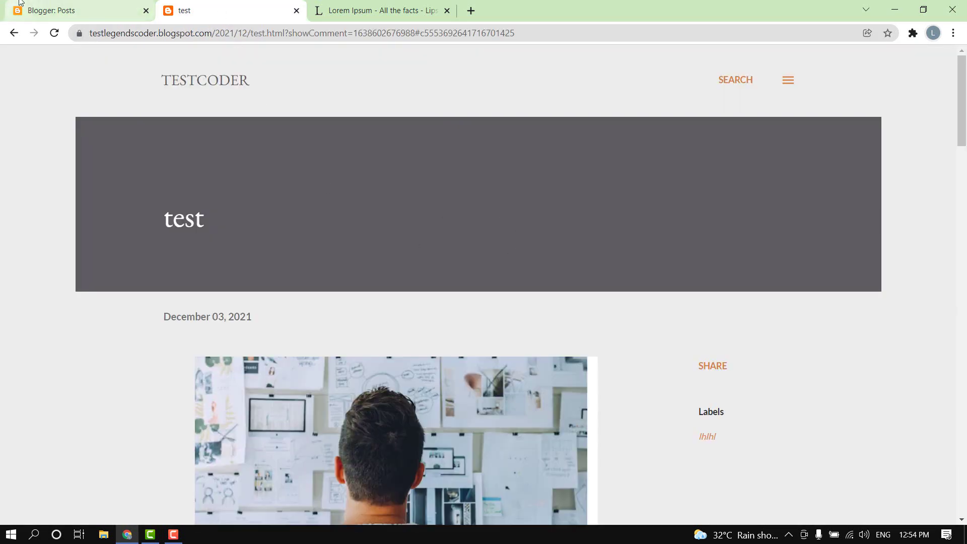
left_click(68, 10)
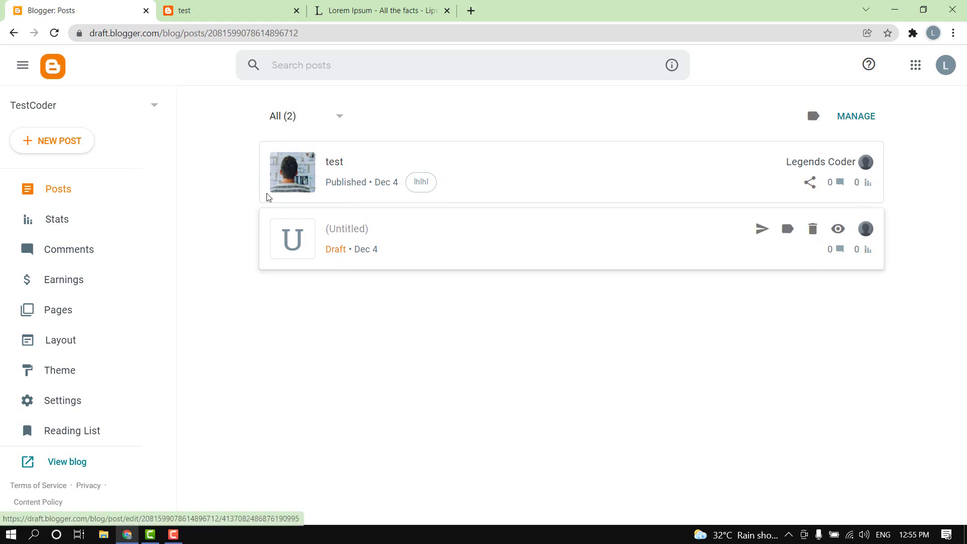
left_click(243, 4)
left_click(142, 12)
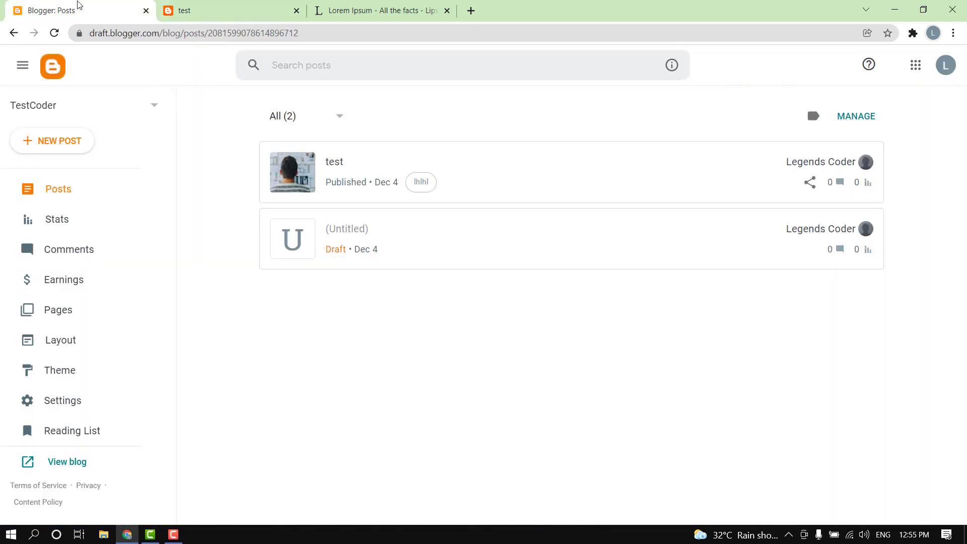
left_click(256, 7)
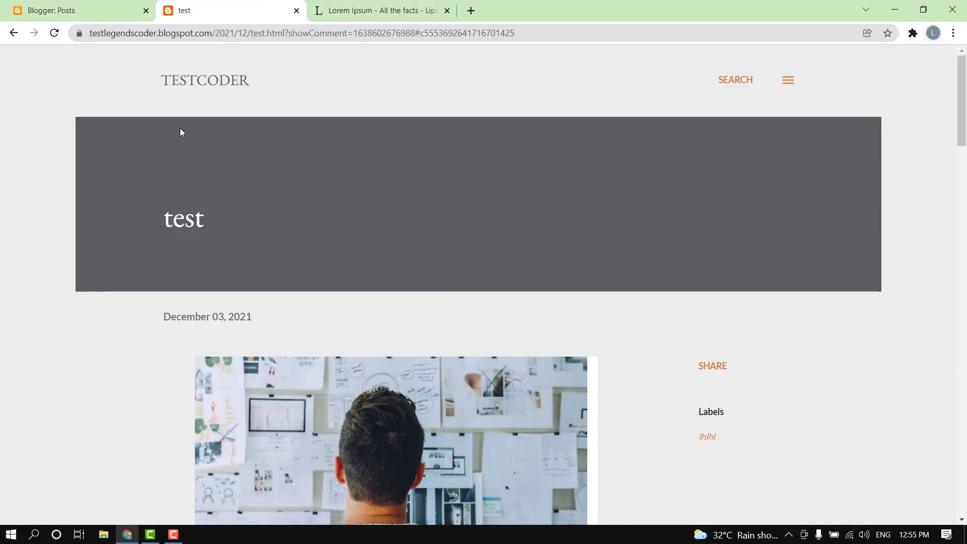
left_click(101, 9)
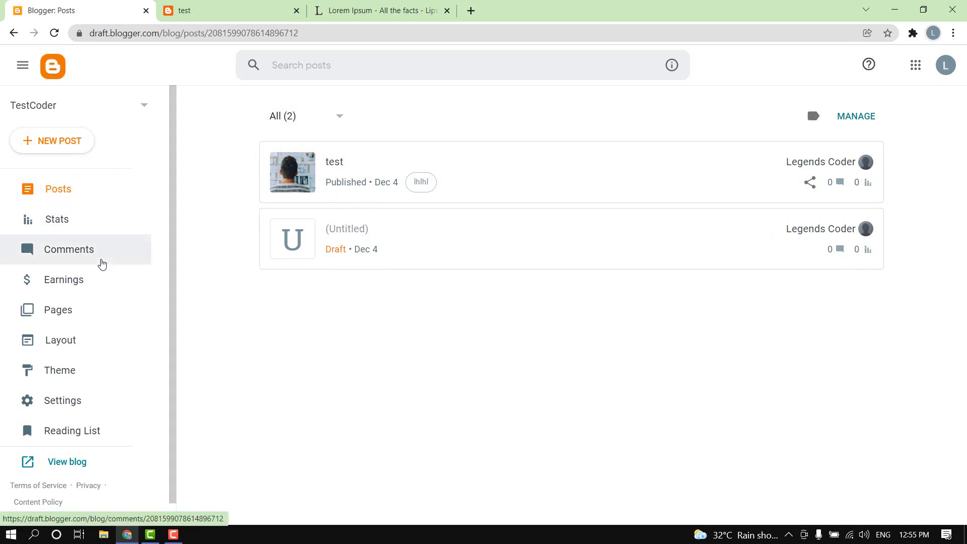
Step: Open the blog's settings and look through all sections from Basic to General and back
scroll(101, 261, "down", 1)
left_click(115, 391)
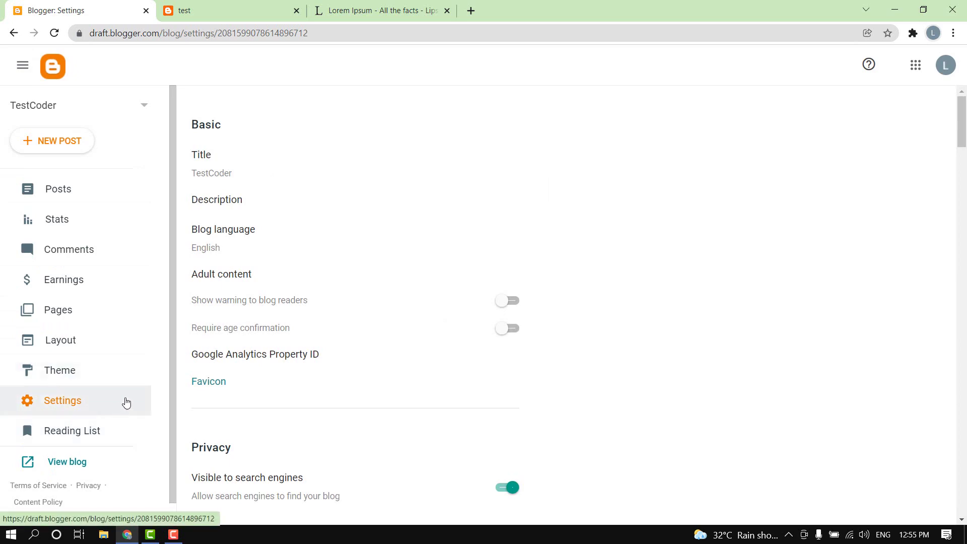
scroll(332, 241, "down", 7)
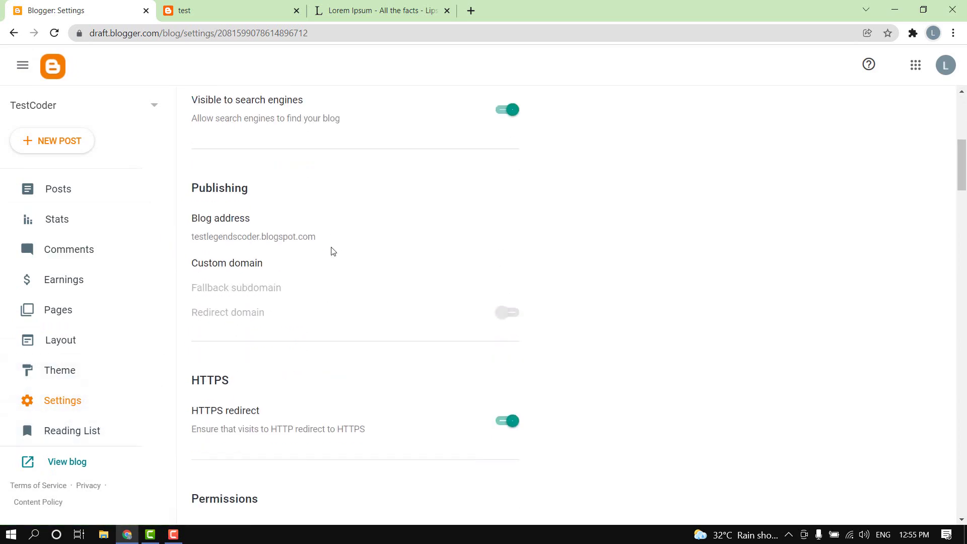
scroll(352, 250, "up", 3)
scroll(352, 250, "down", 5)
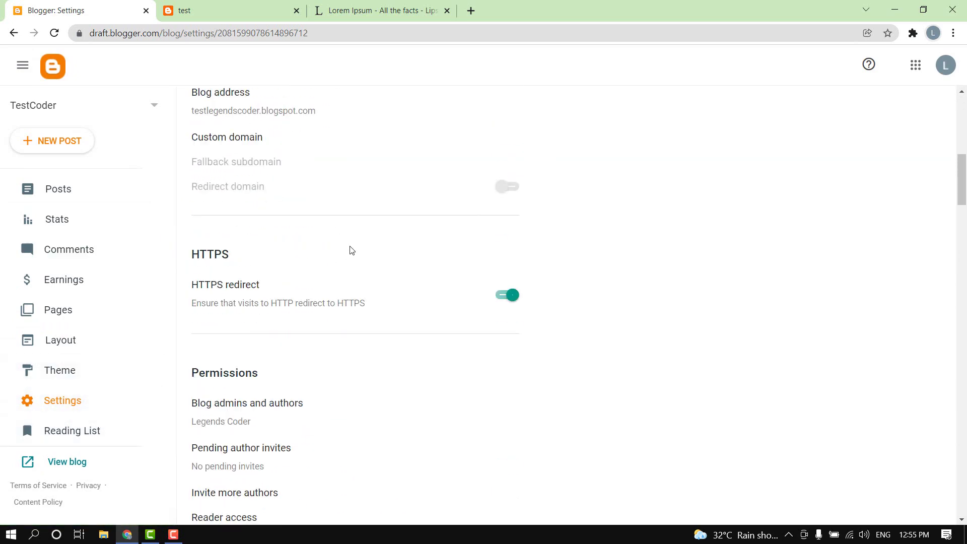
scroll(351, 251, "down", 7)
scroll(352, 252, "down", 8)
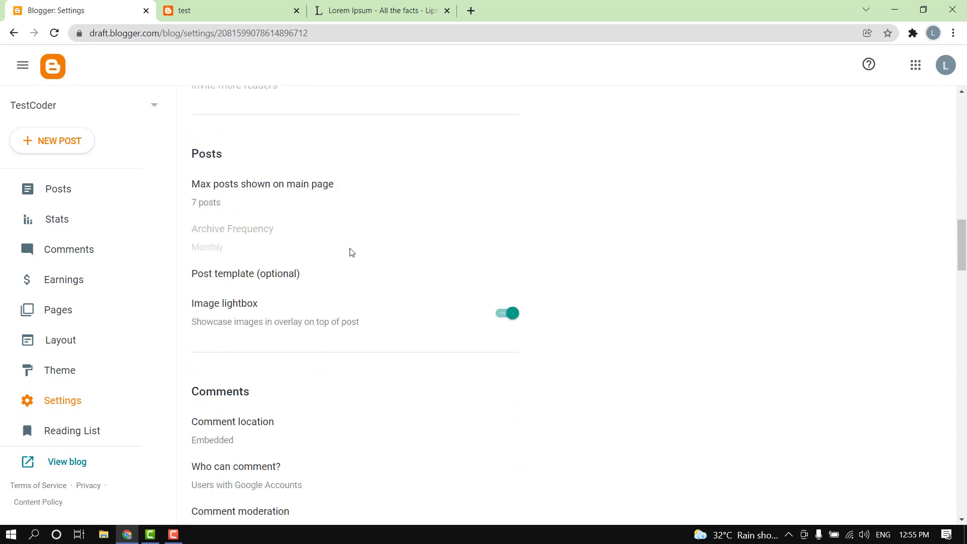
scroll(331, 223, "down", 17)
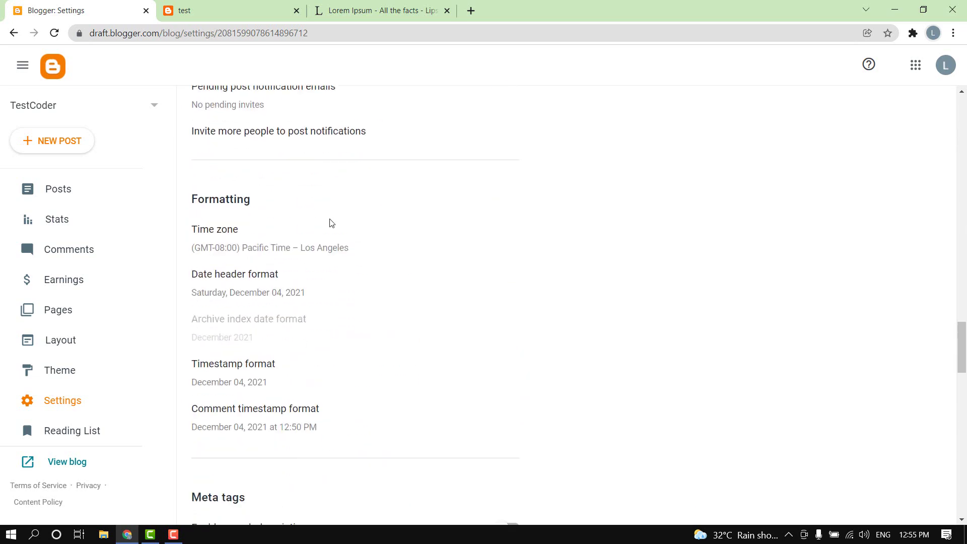
scroll(331, 223, "down", 8)
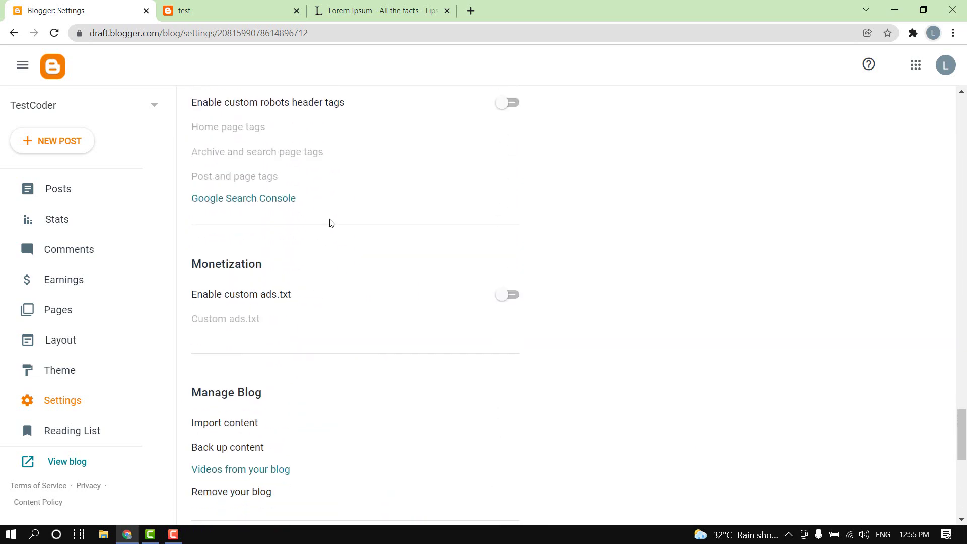
scroll(332, 223, "down", 7)
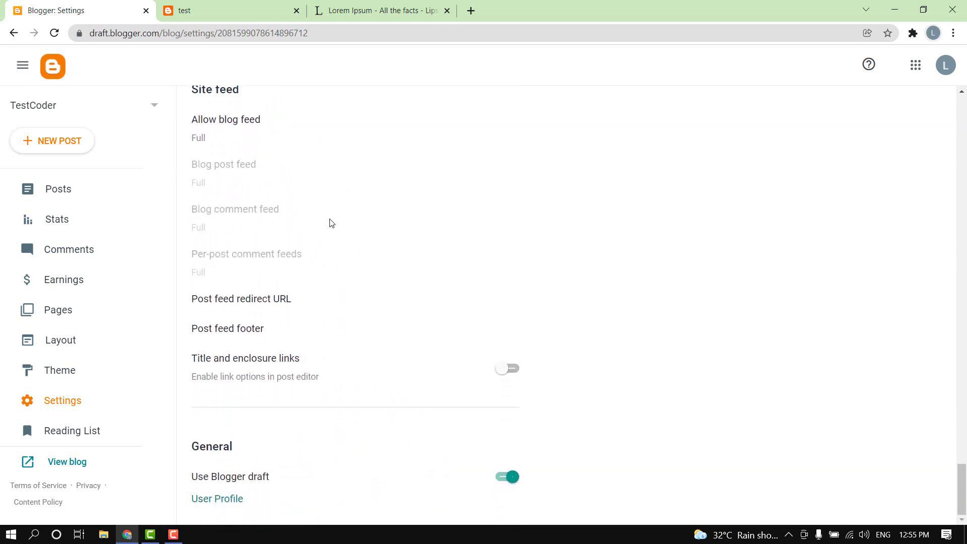
scroll(328, 220, "up", 20)
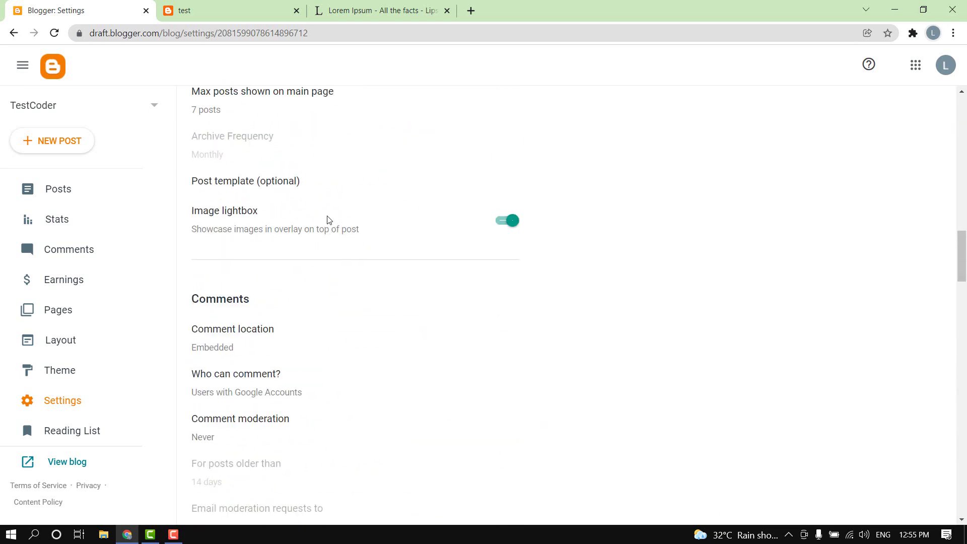
scroll(328, 220, "up", 9)
scroll(328, 220, "up", 8)
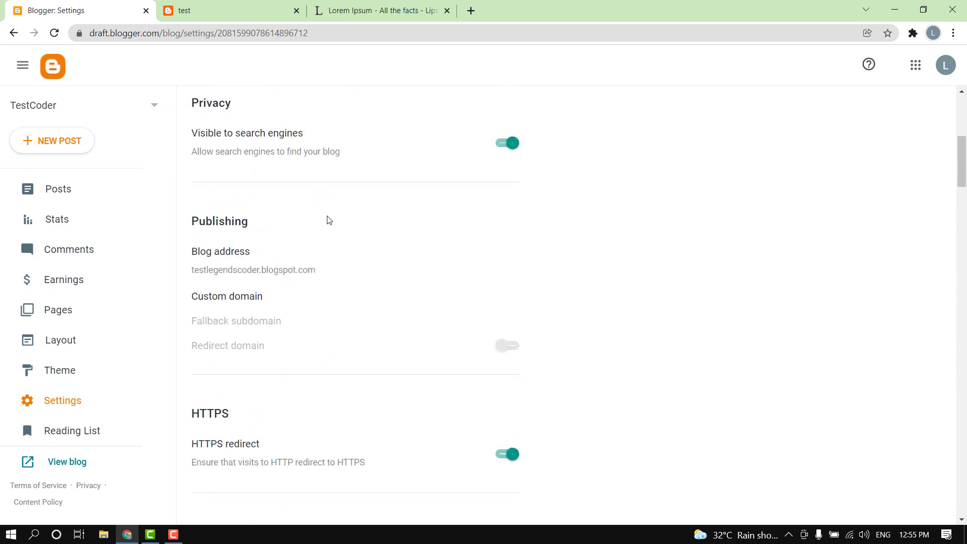
scroll(329, 220, "up", 7)
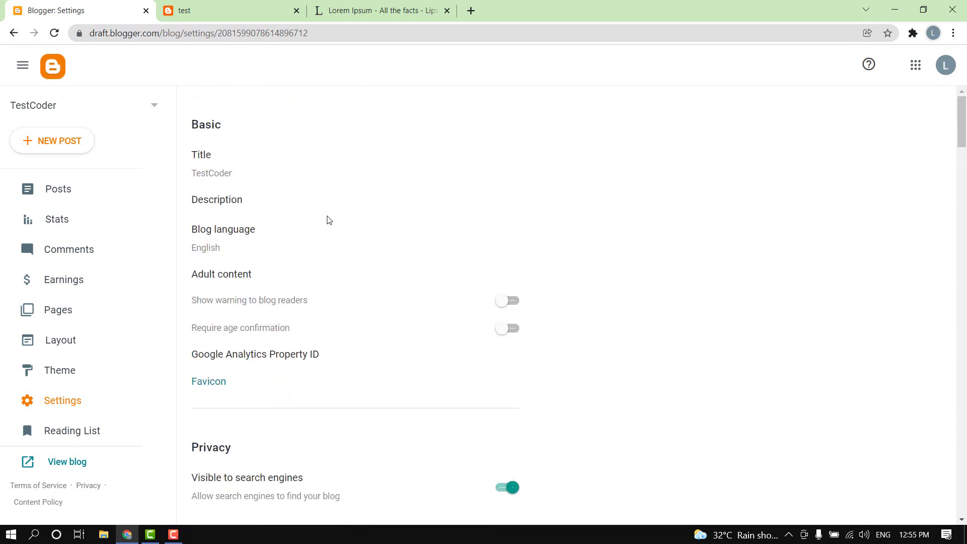
Step: Review the settings again, covering permissions, comments, formatting, meta tags, crawlers, monetization, blog management and site feed
scroll(328, 220, "down", 16)
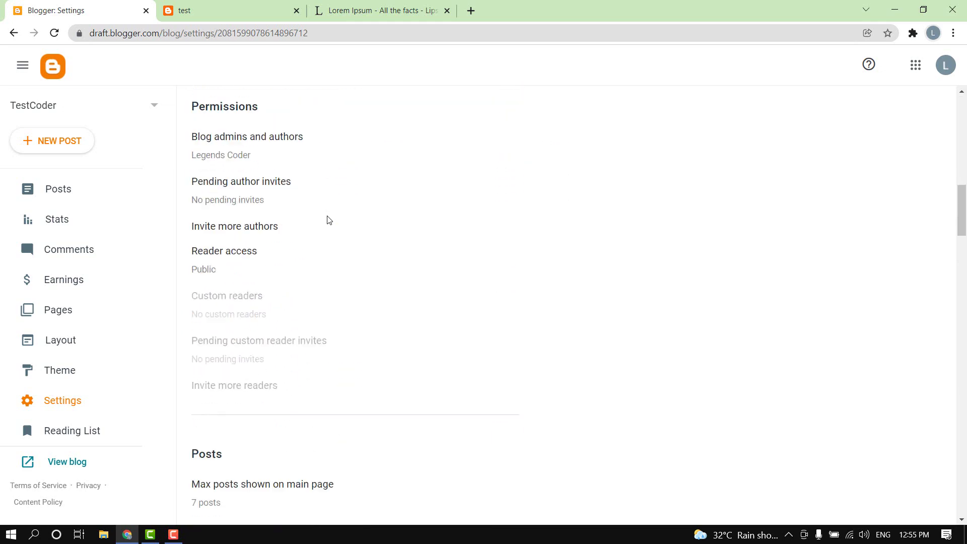
scroll(328, 221, "down", 12)
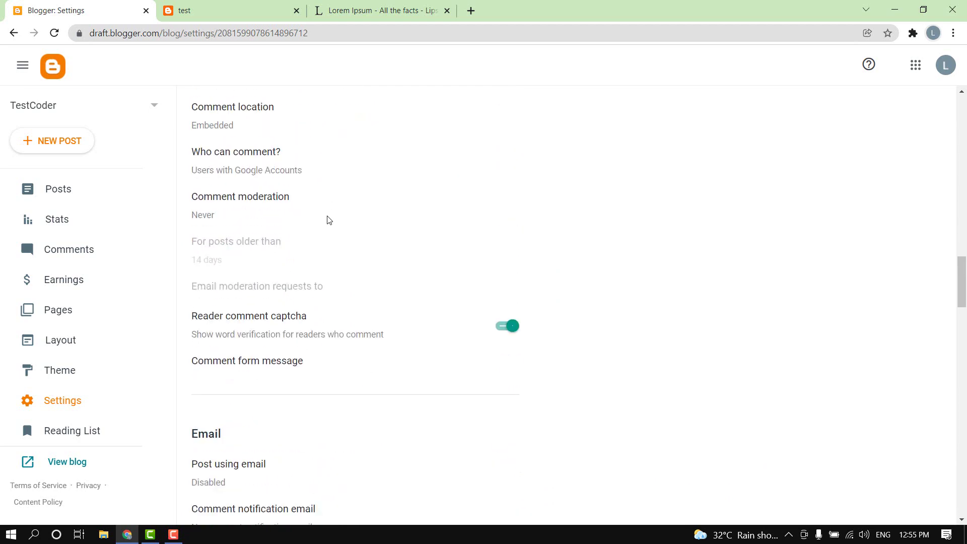
scroll(328, 220, "down", 14)
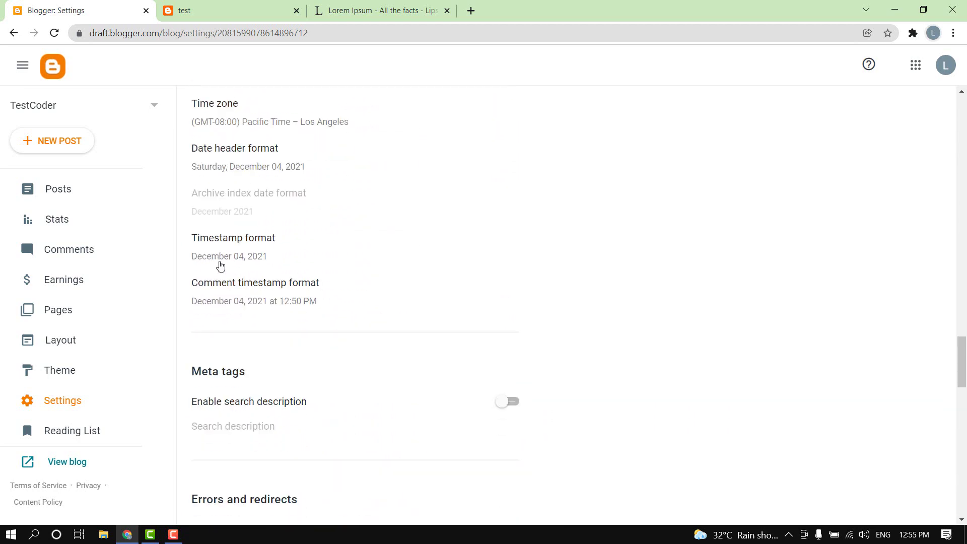
scroll(264, 276, "down", 6)
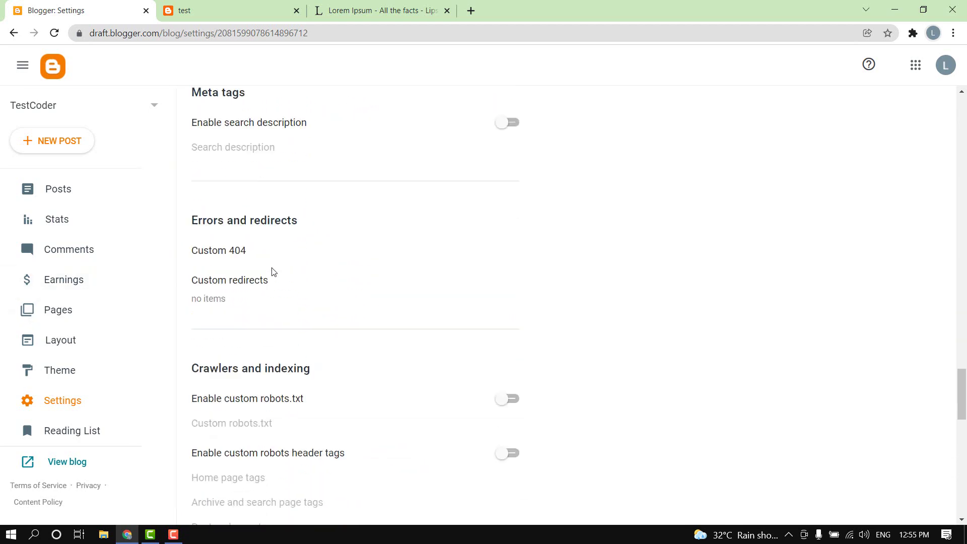
scroll(273, 272, "down", 2)
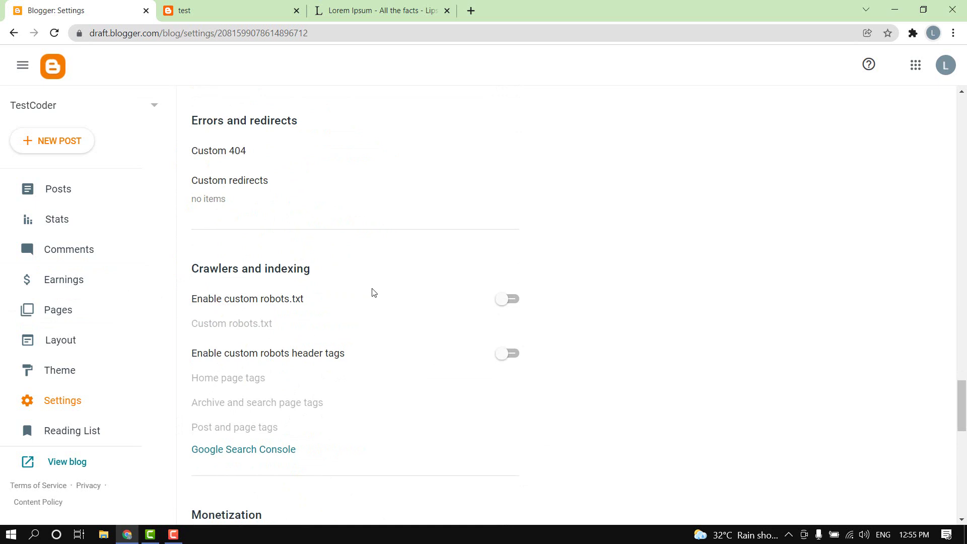
scroll(374, 293, "down", 8)
scroll(374, 293, "down", 4)
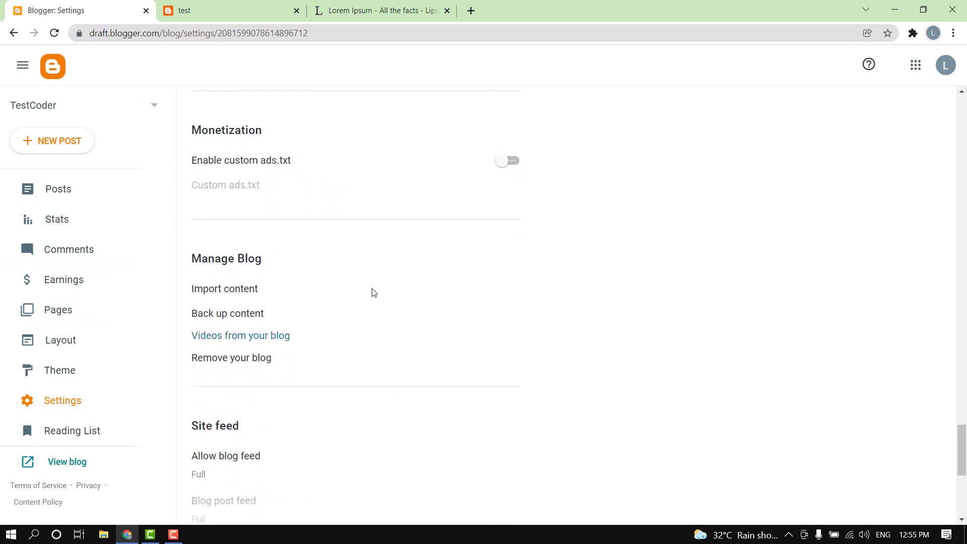
scroll(374, 293, "down", 3)
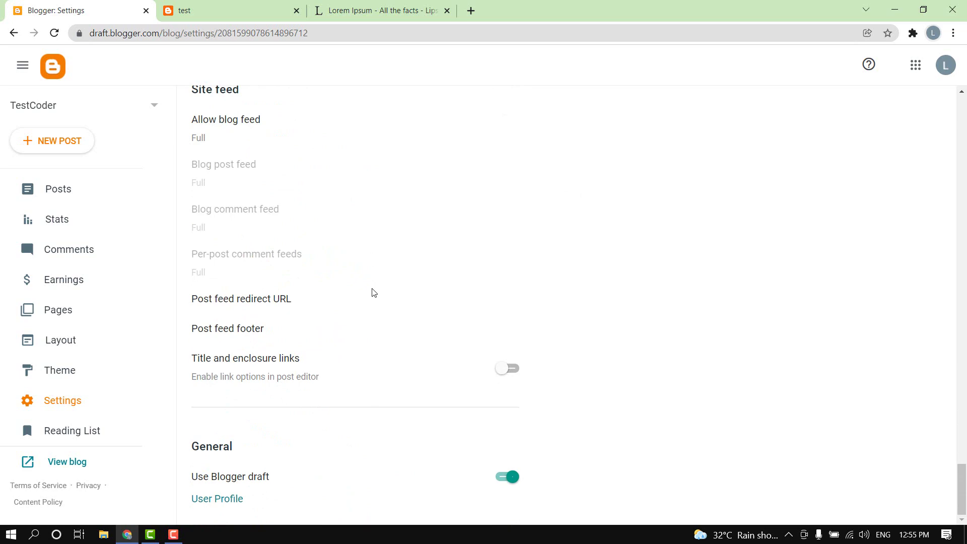
left_click_drag(963, 467, 885, 93)
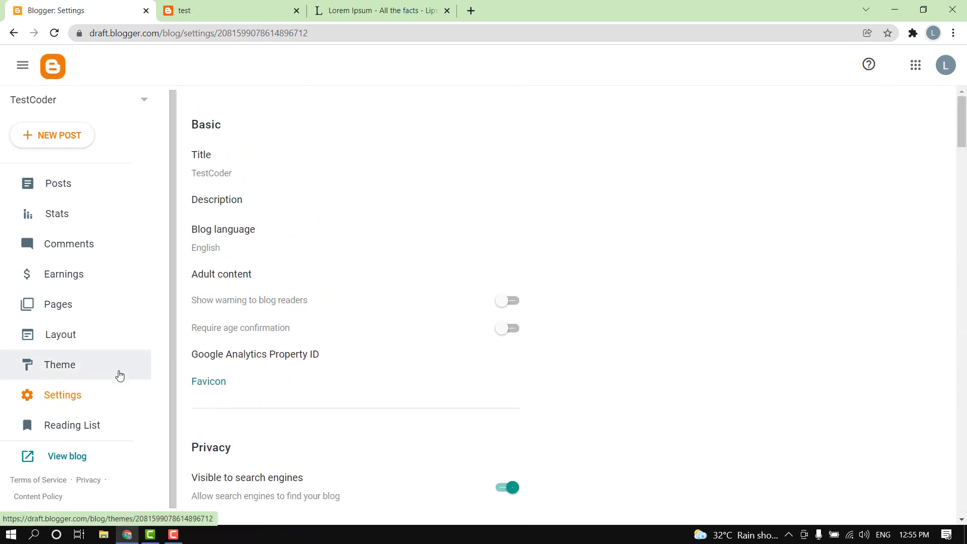
Step: Turn the blog's visibility to search engines off and on again in the privacy settings
scroll(117, 385, "down", 1)
scroll(281, 297, "down", 3)
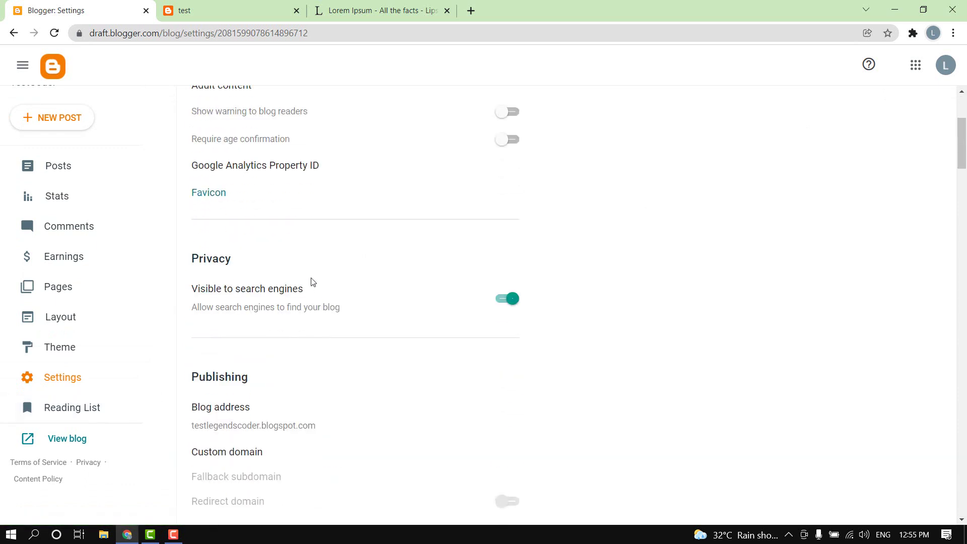
left_click(510, 301)
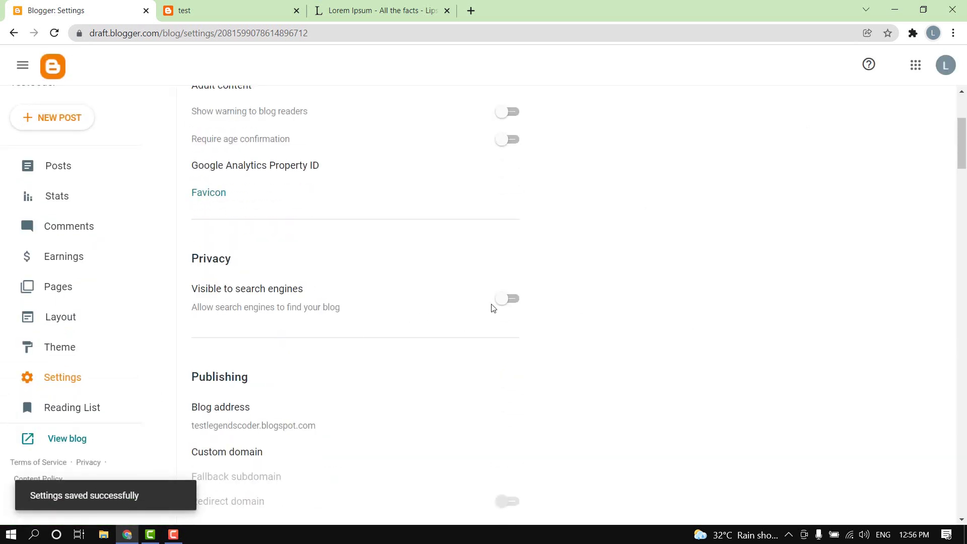
left_click(502, 301)
Step: Open the custom domain setting, view the option to buy a domain on Google Domains, and return to Blogger
scroll(328, 376, "down", 1)
scroll(323, 374, "down", 2)
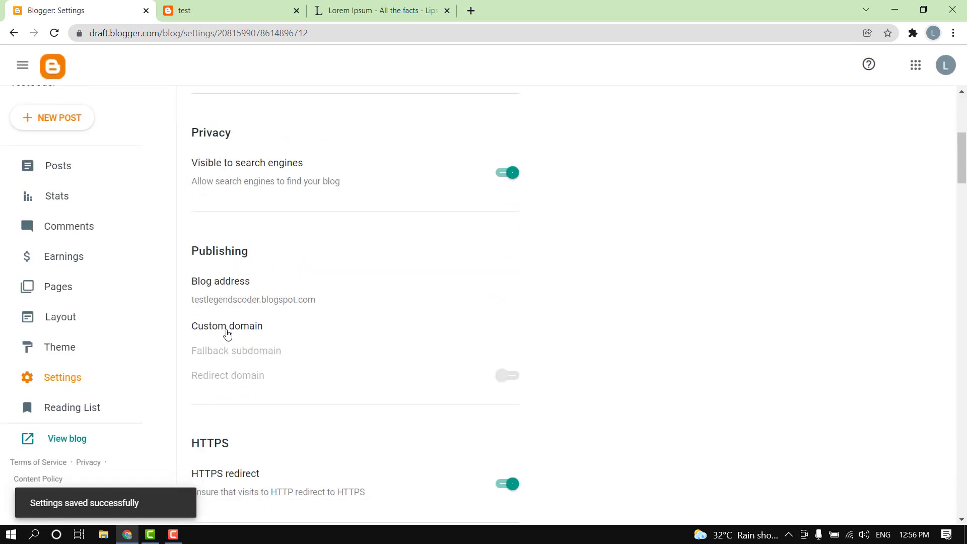
left_click(214, 326)
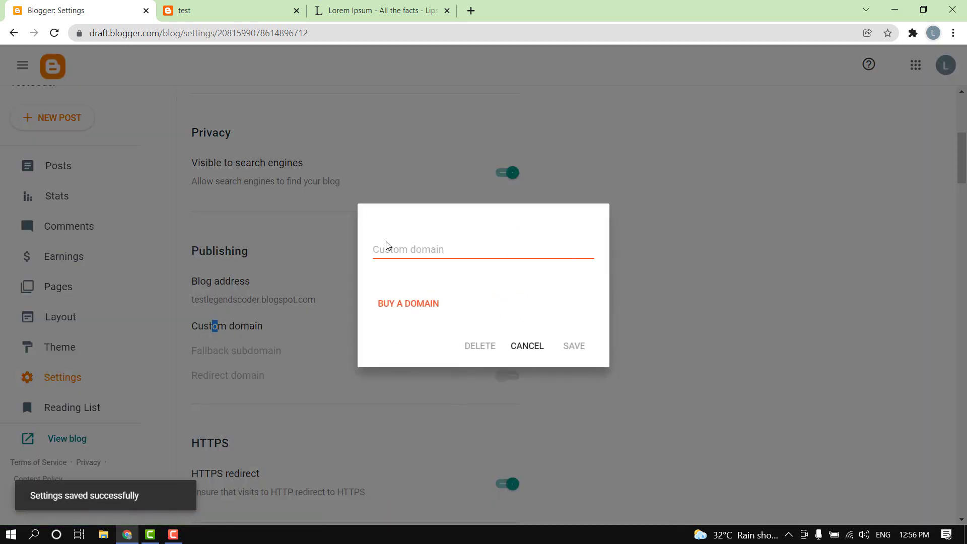
left_click(411, 306)
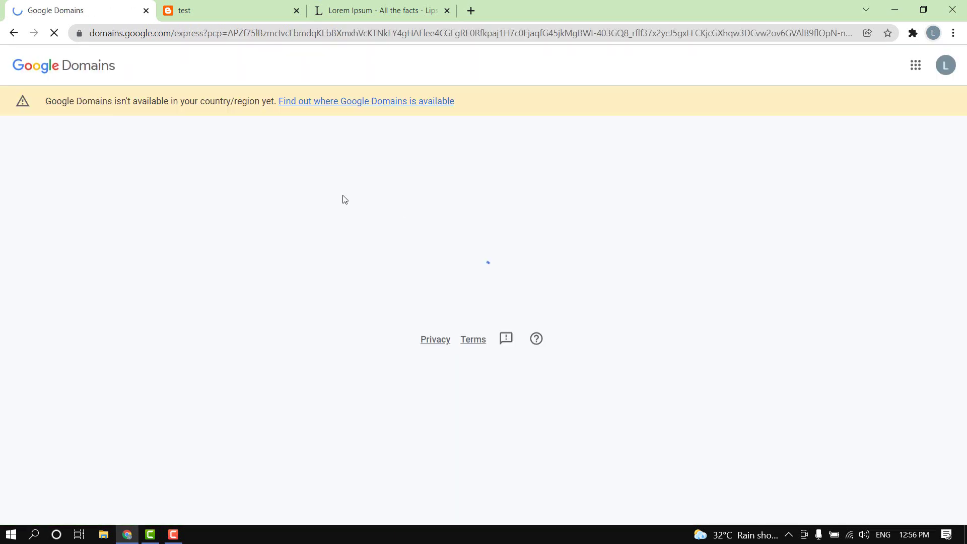
left_click(16, 34)
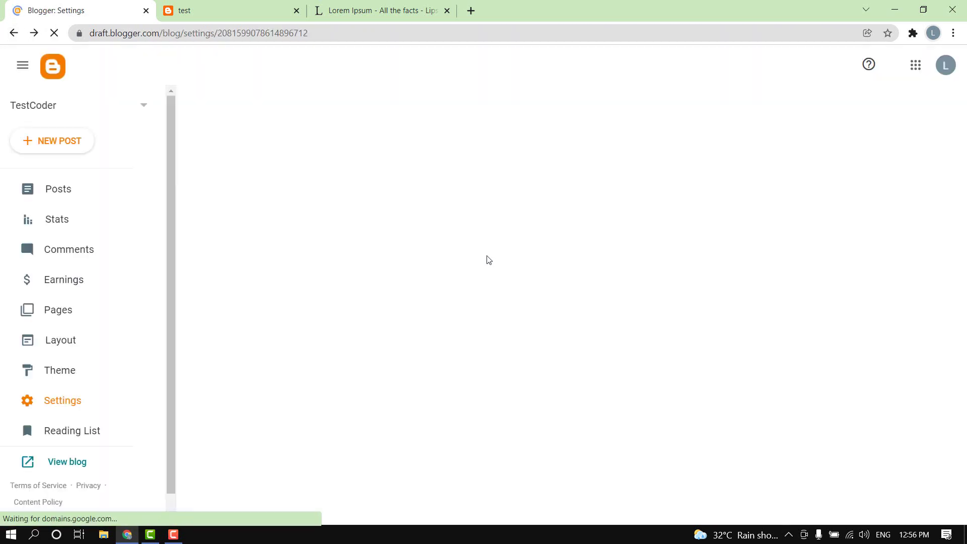
Step: Review the Publishing, HTTPS and Permissions settings and go back to the blog's posts list
scroll(237, 301, "down", 6)
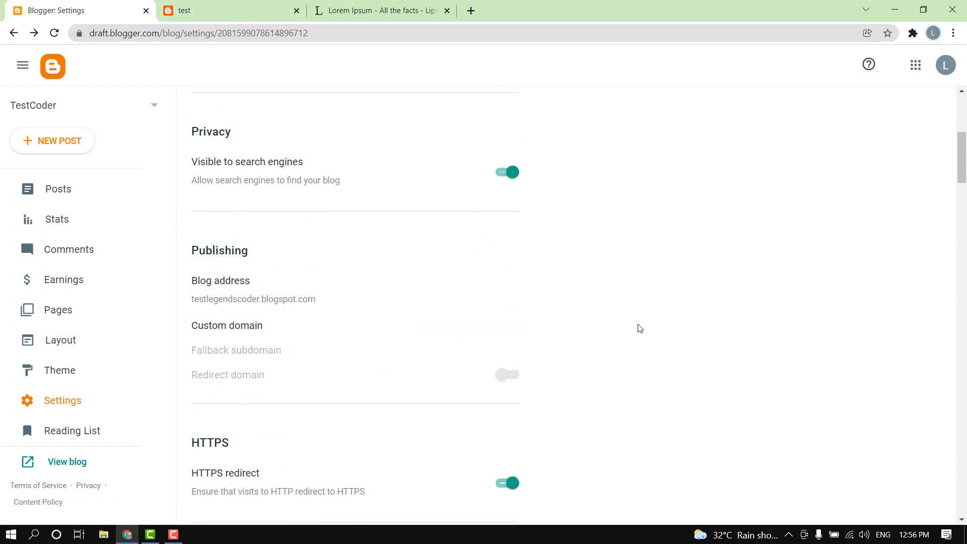
mouse_move(957, 157)
left_mouse_down()
mouse_move(958, 132)
mouse_move(957, 168)
left_mouse_up()
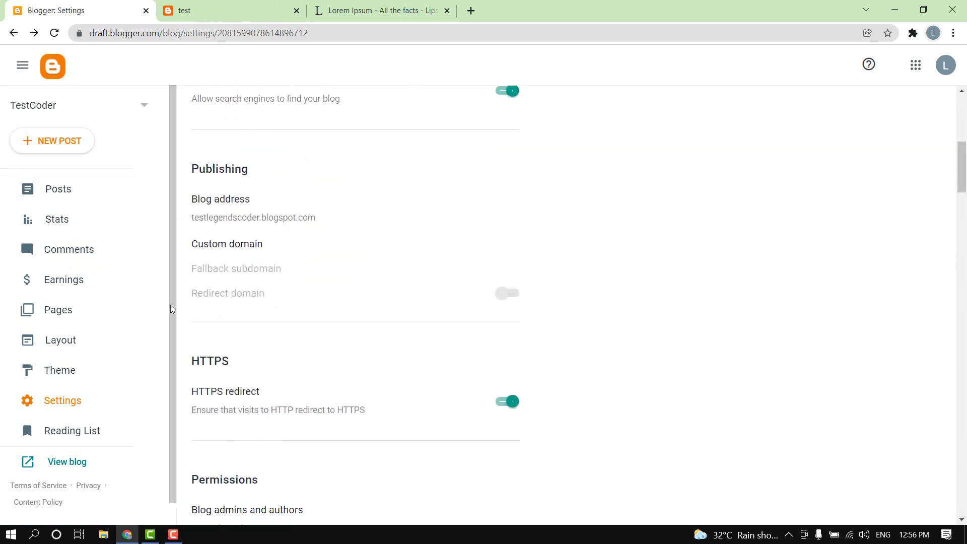
scroll(331, 347, "down", 6)
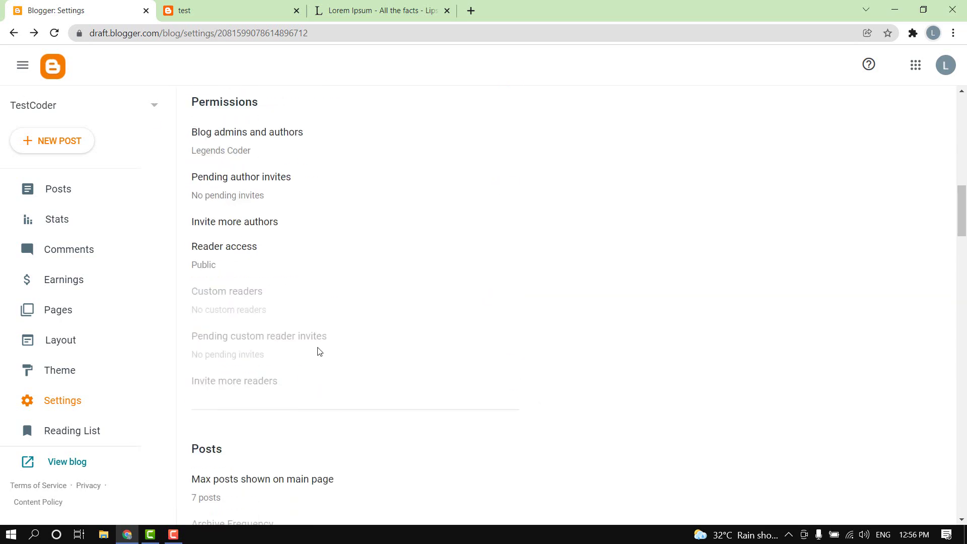
scroll(320, 349, "up", 6)
left_click(49, 70)
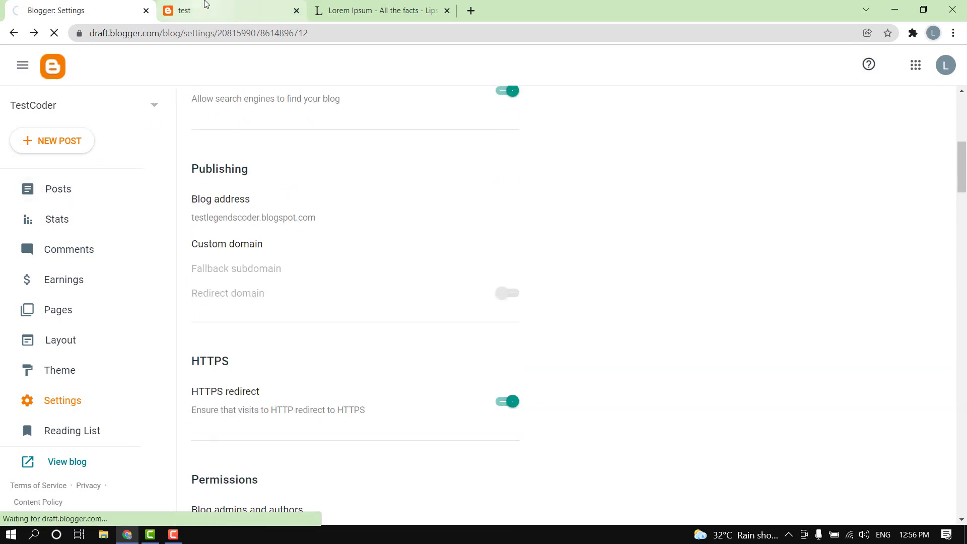
Step: View the live test post once more, from its header down to the start of the article text
left_click(212, 10)
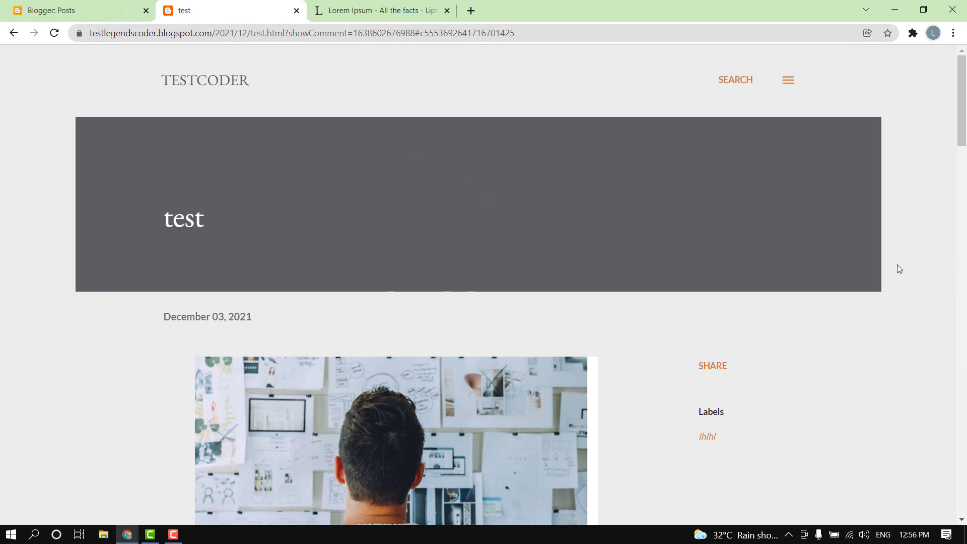
scroll(893, 268, "down", 7)
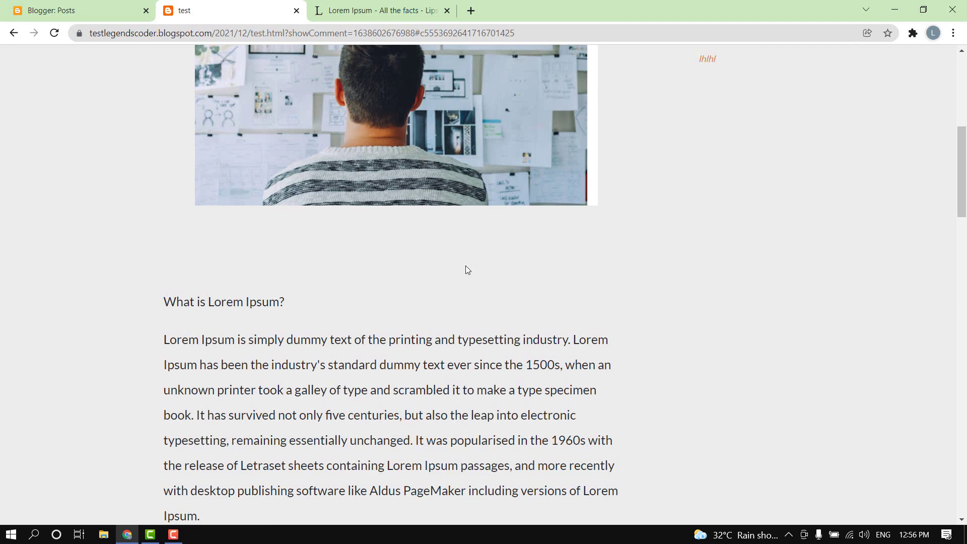
left_click(174, 535)
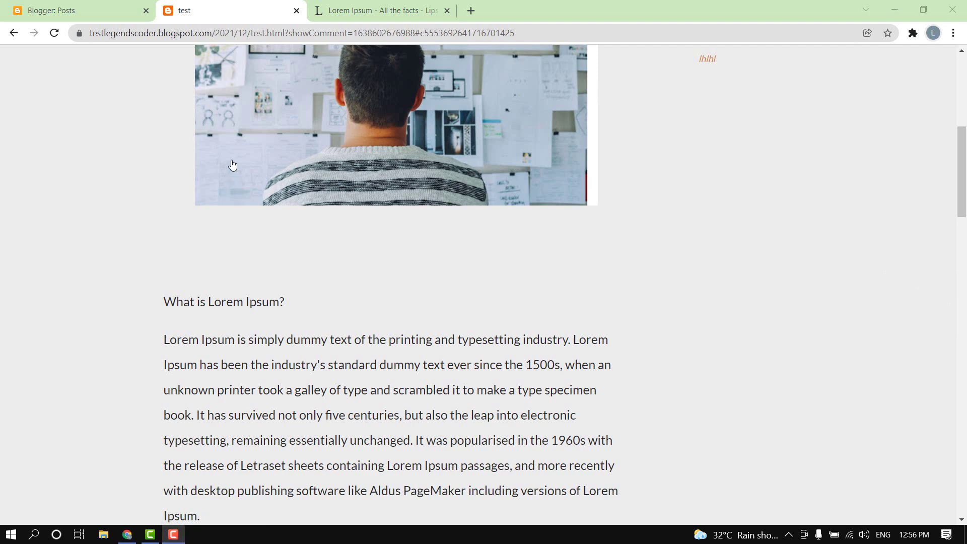